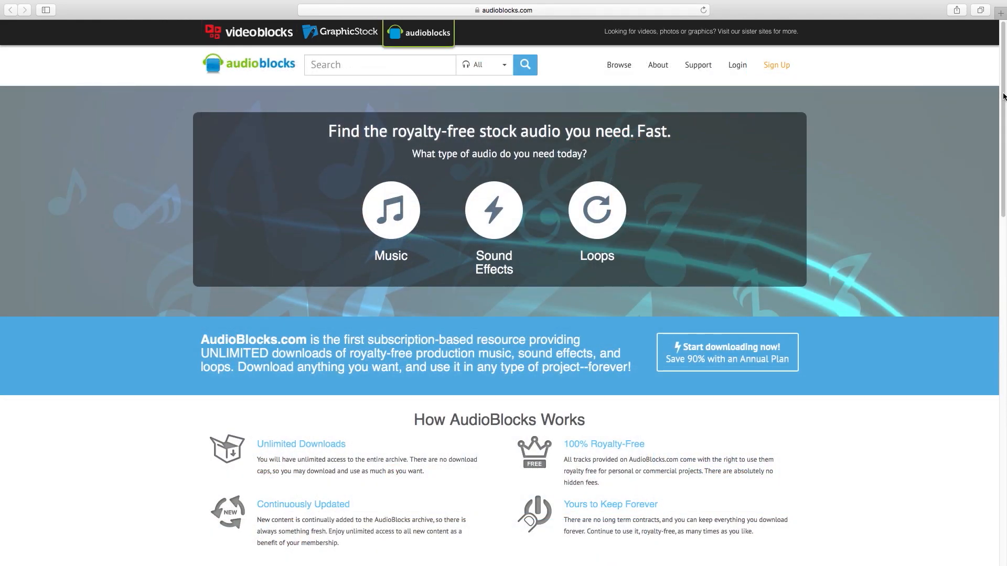
- Look over the AudioBlocks and GraphicStock home pages and the VideoBlocks subscription plans
drag(1003, 96, 982, 349)
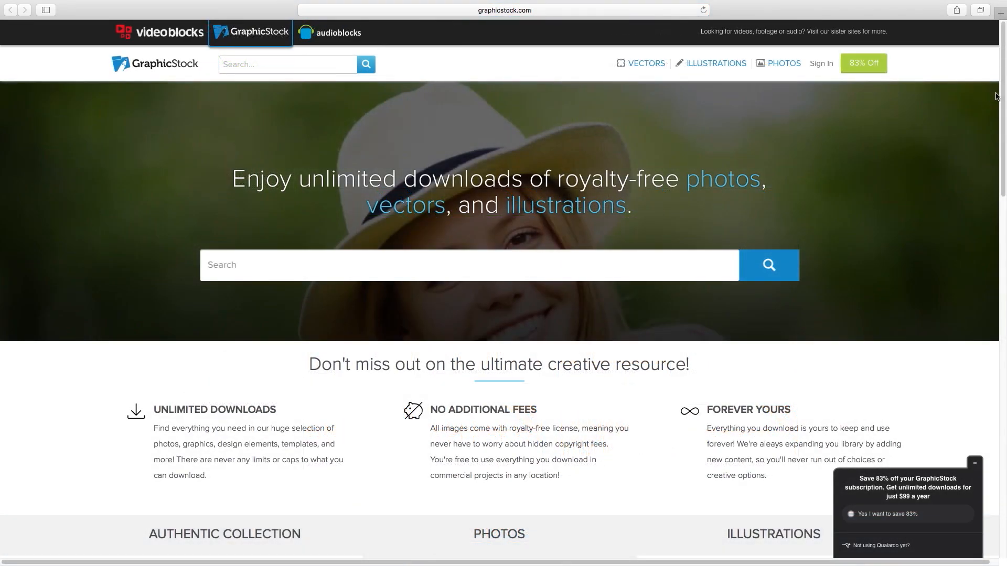
scroll(1003, 93, down, 8)
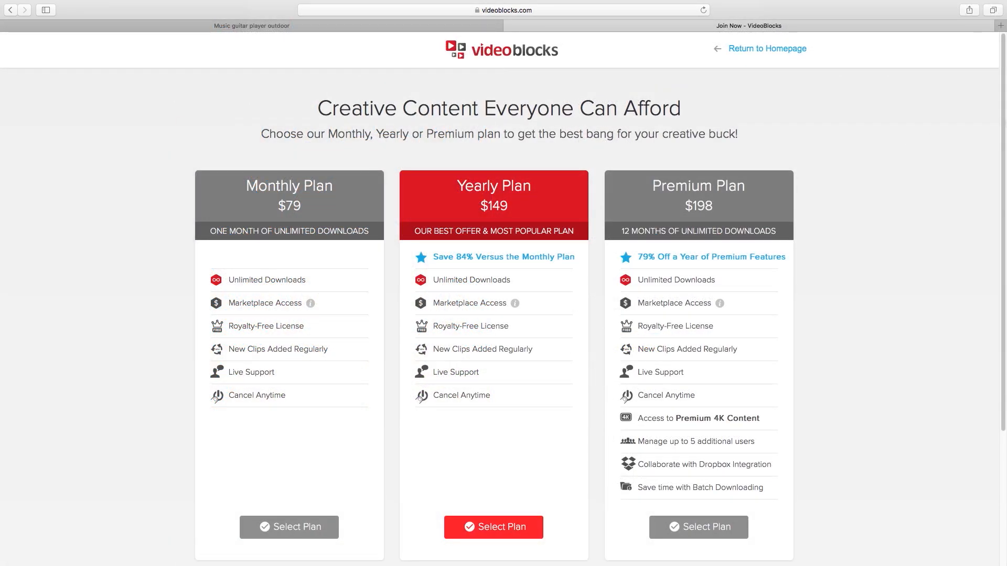
drag(1002, 127, 1004, 167)
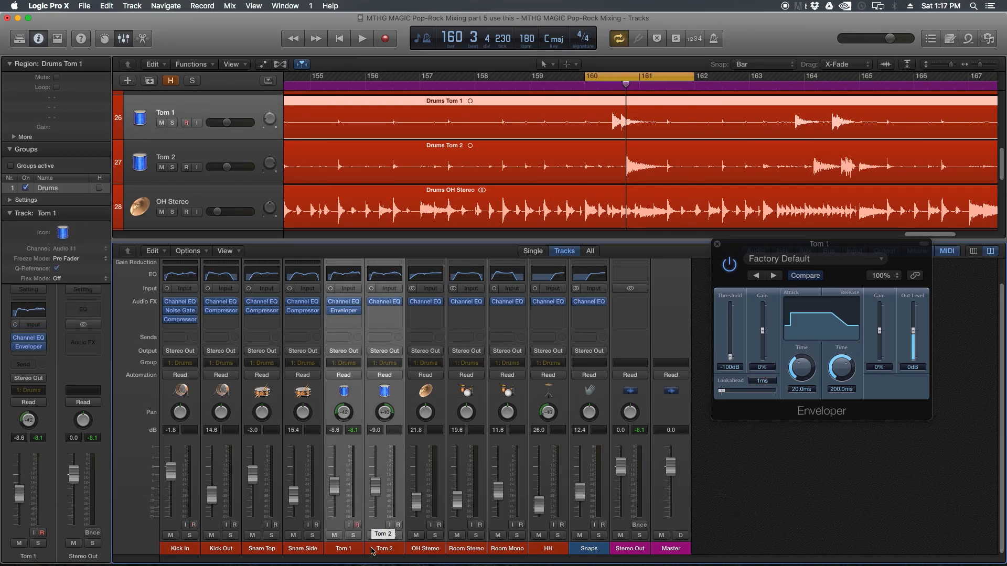
- Listen to the full drum mix with the Tom 1 Enveloper bypassed, and switch the plug-in back on
mouse_move(330, 314)
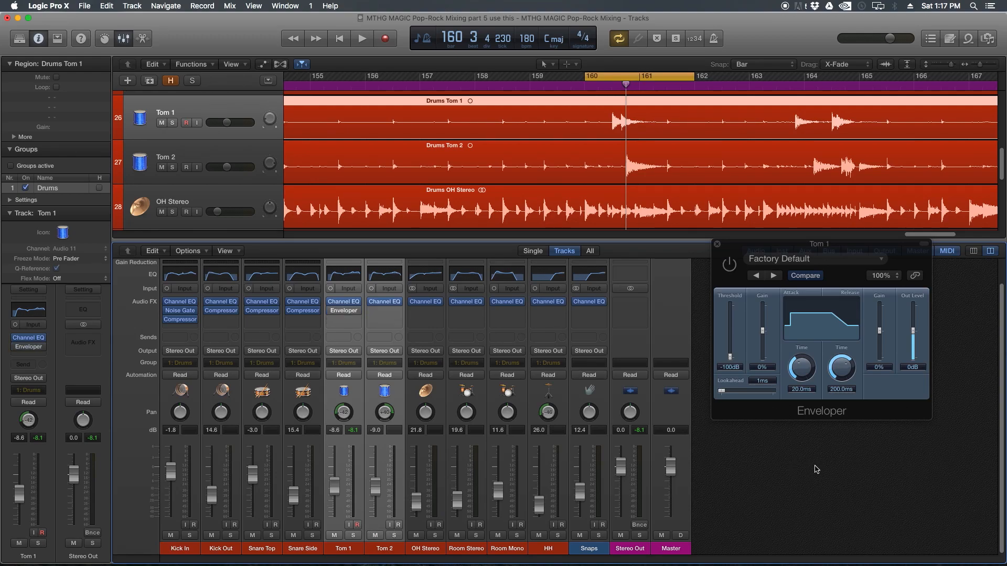
key(space)
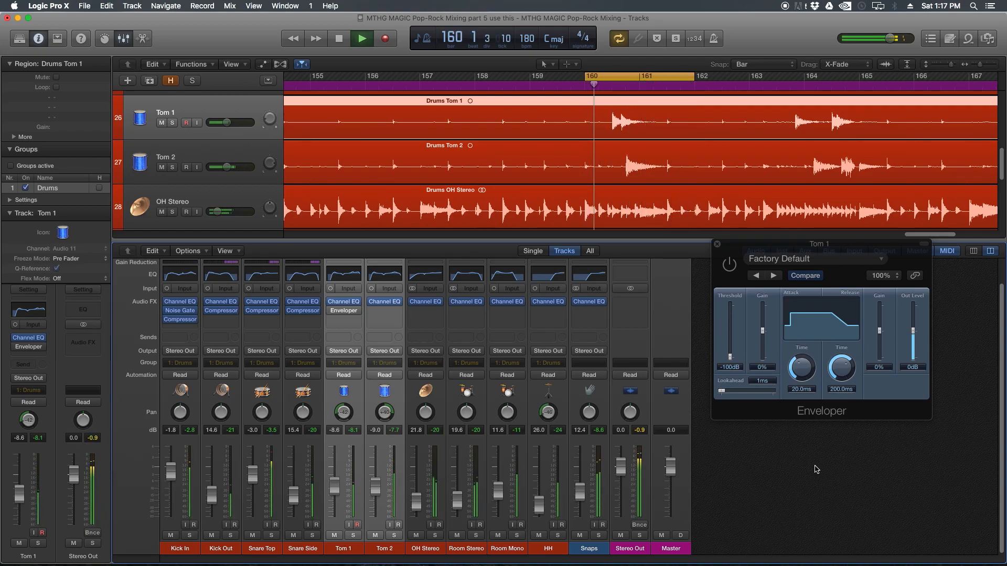
key(space)
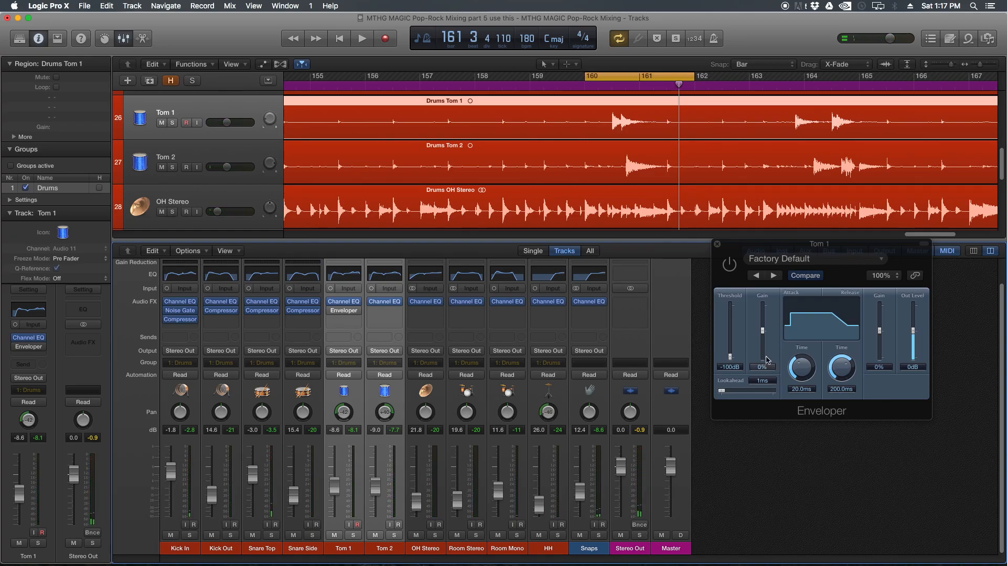
click(725, 266)
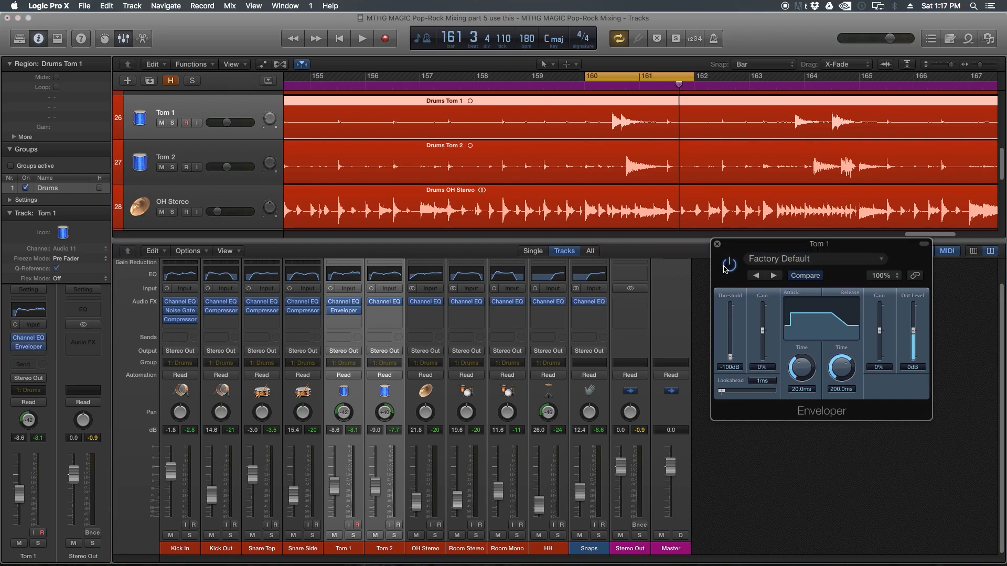
- Solo both toms and set the Tom 1 Enveloper's attack gain to 100% and release gain to -100%
click(353, 536)
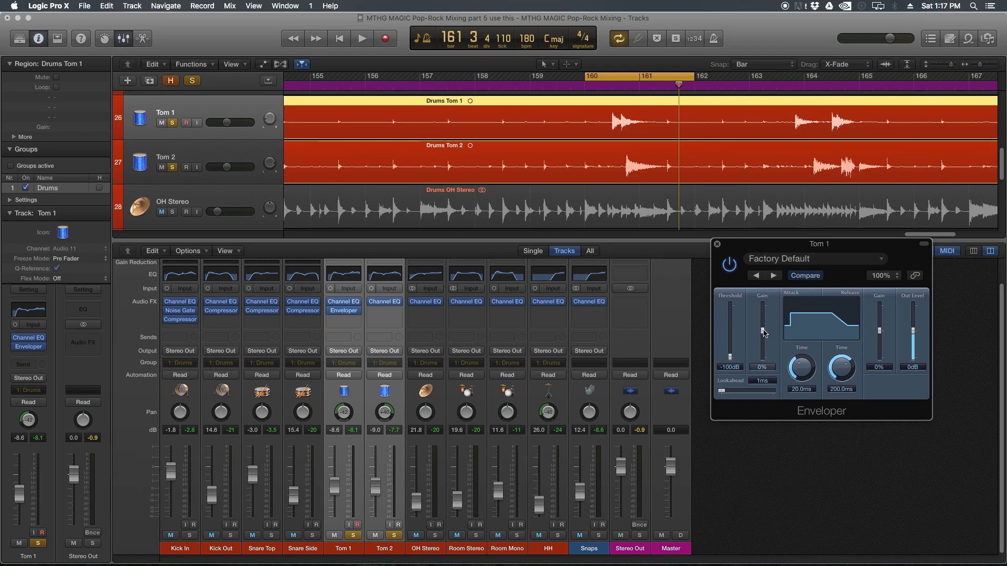
drag(763, 333, 762, 313)
drag(880, 330, 891, 361)
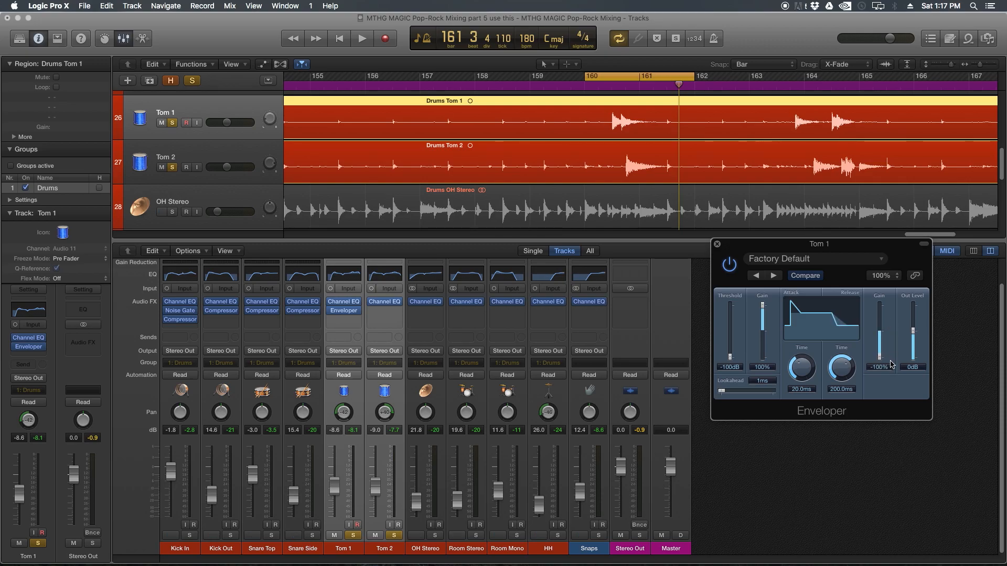
- Set the Tom 1 Enveloper's attack time to 10 ms, release time to 280 ms and lookahead to 5 ms
drag(849, 379, 846, 405)
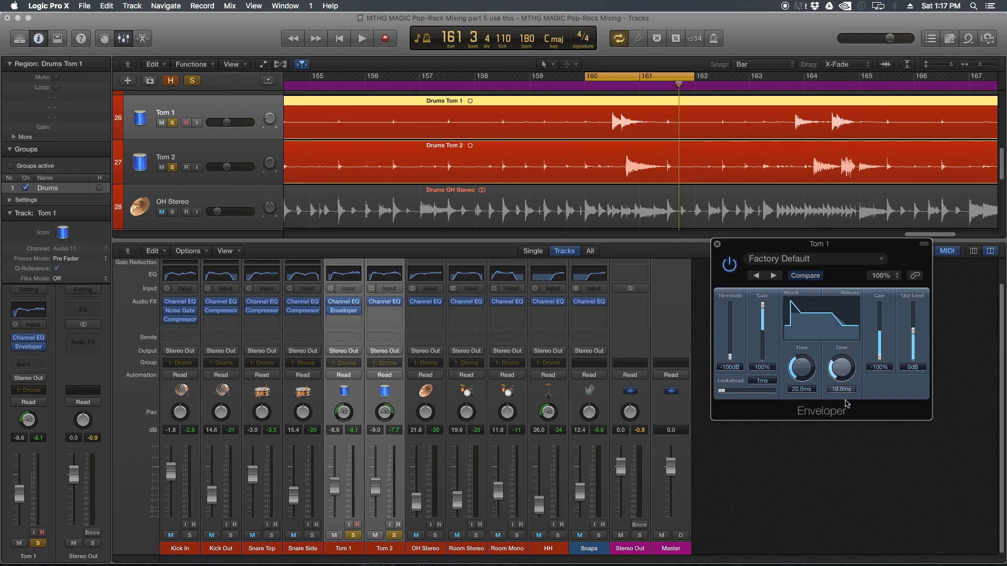
drag(797, 378, 797, 369)
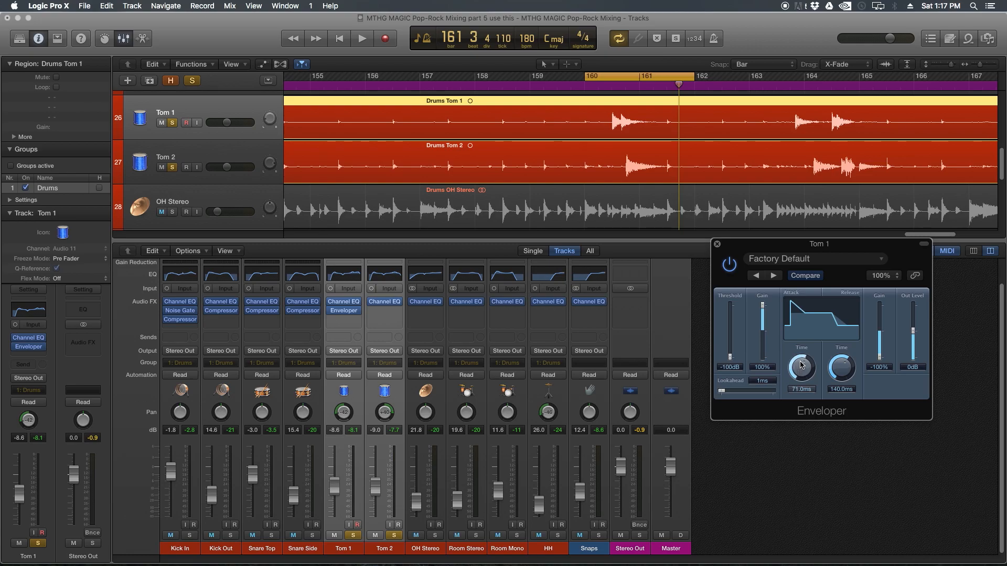
drag(805, 365, 799, 371)
drag(845, 383, 845, 374)
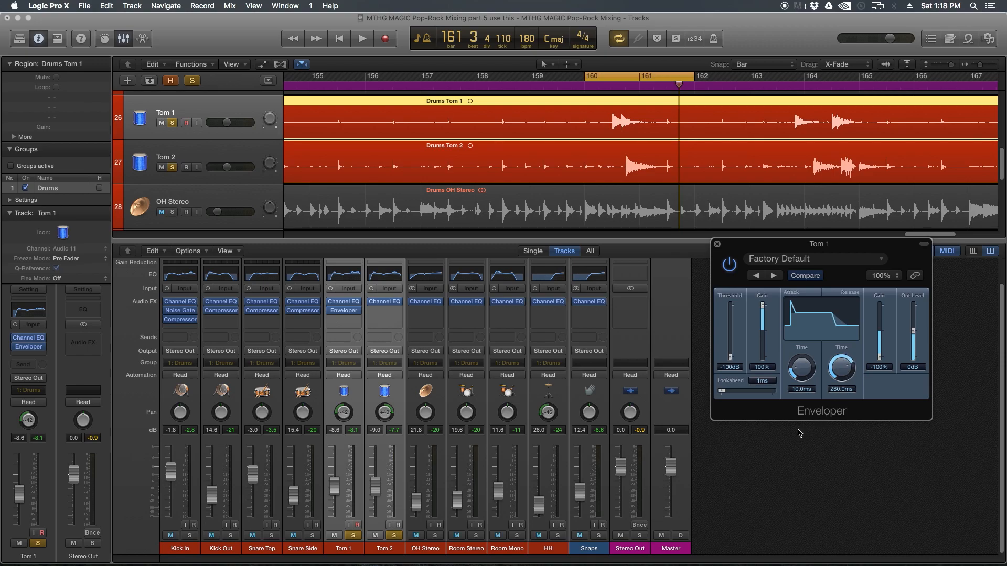
drag(722, 391, 730, 395)
- Solo only Tom 1 and compare its playback with the Enveloper bypassed and active
click(389, 536)
click(309, 548)
click(353, 535)
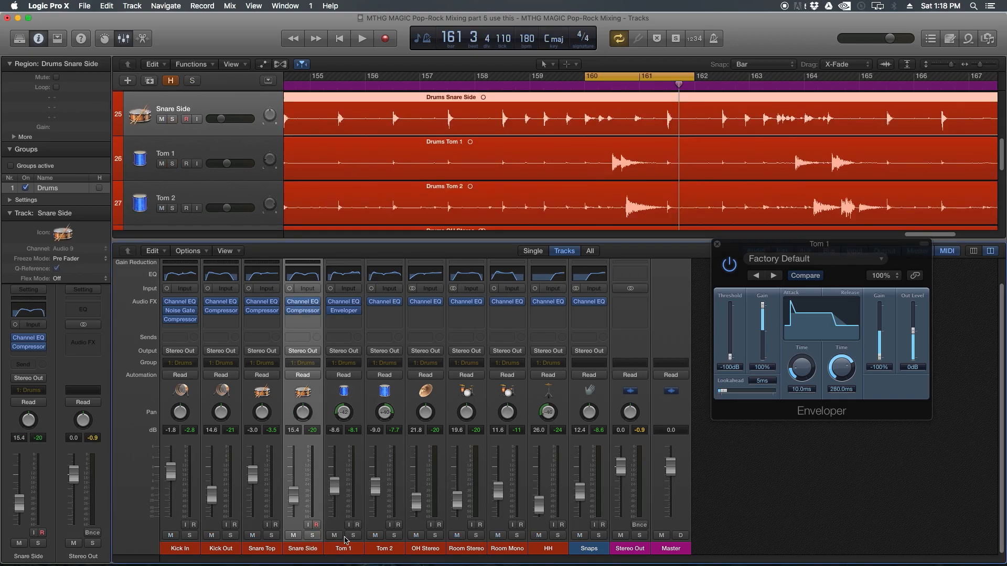
key(space)
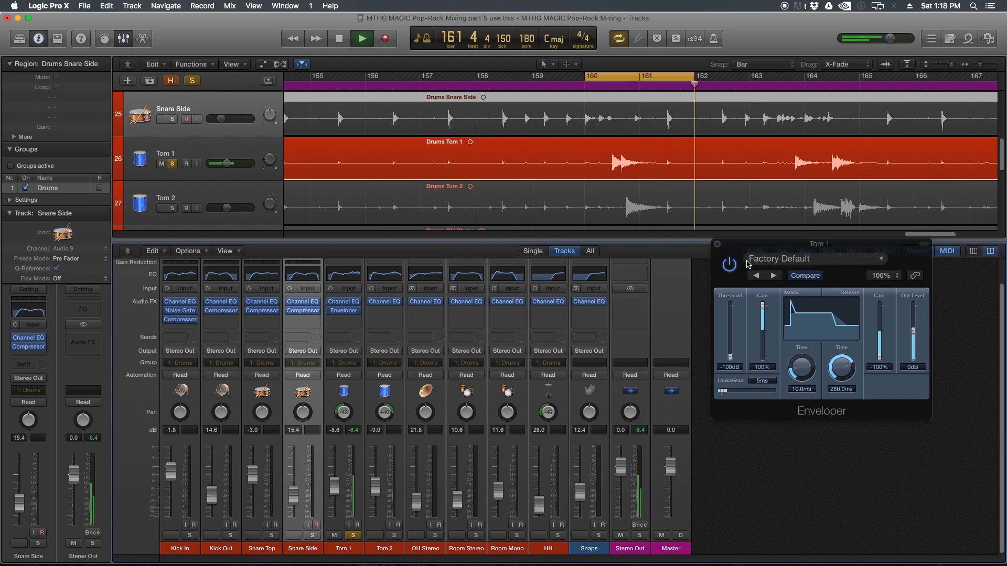
click(730, 265)
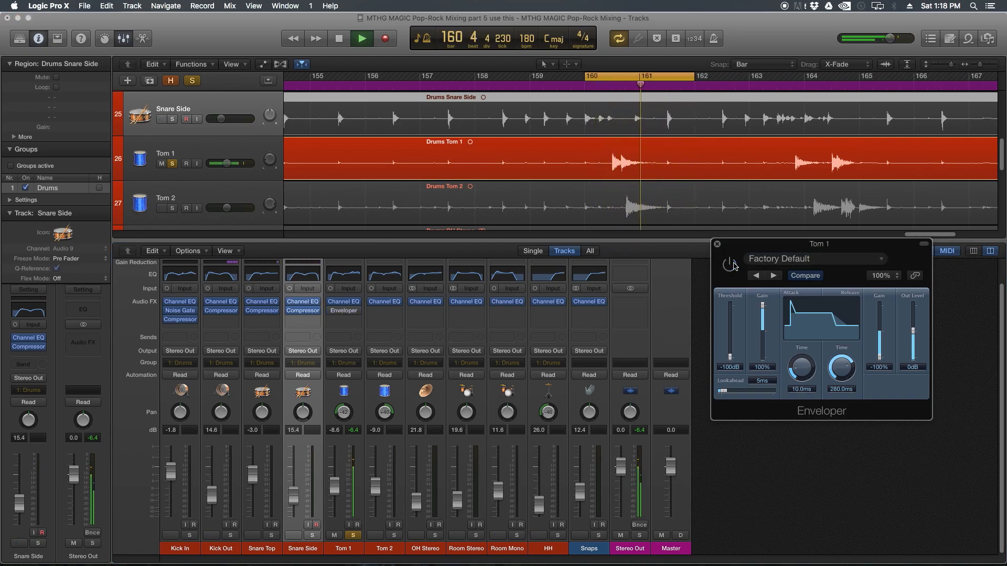
click(730, 264)
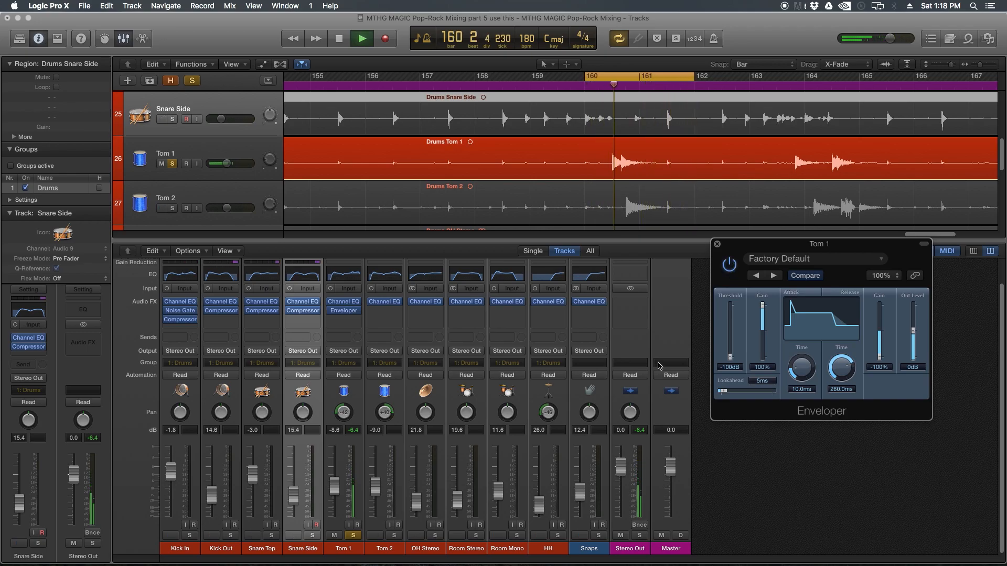
- Set the Enveloper's attack to 58% and 47 ms, its release to -38% and 100 ms, and its threshold to -75 dB
key(space)
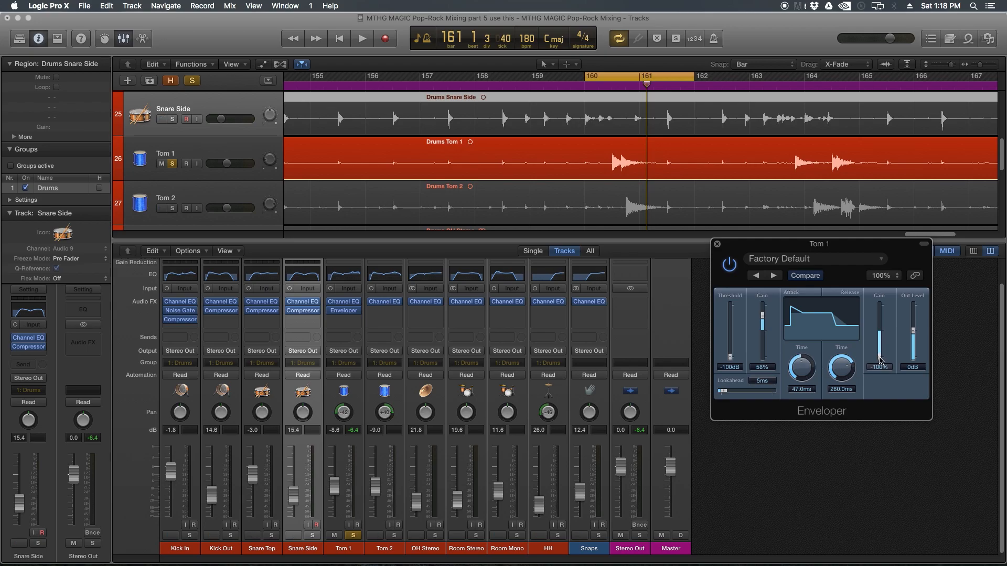
drag(847, 364, 843, 390)
key(space)
drag(739, 368, 729, 308)
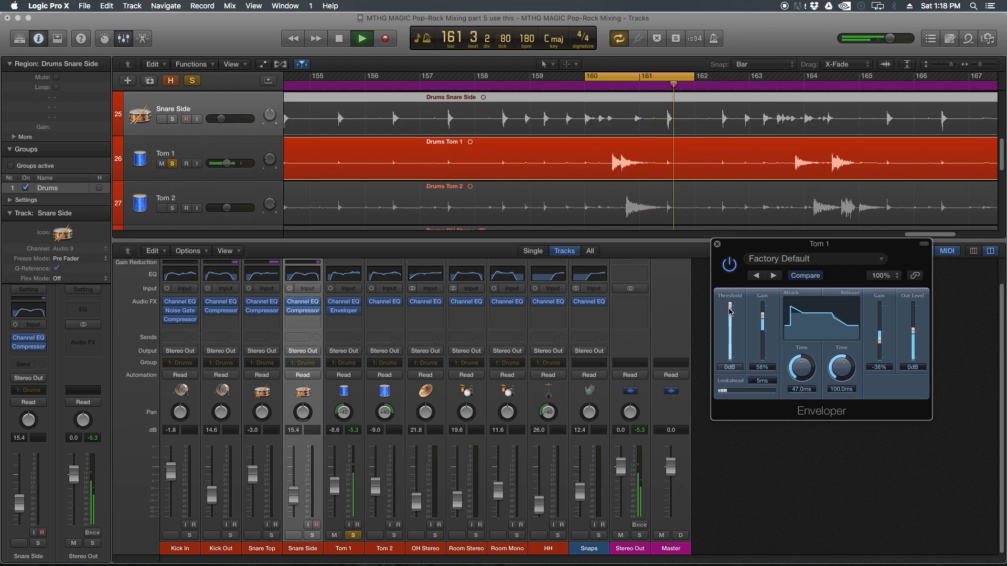
drag(729, 308, 732, 346)
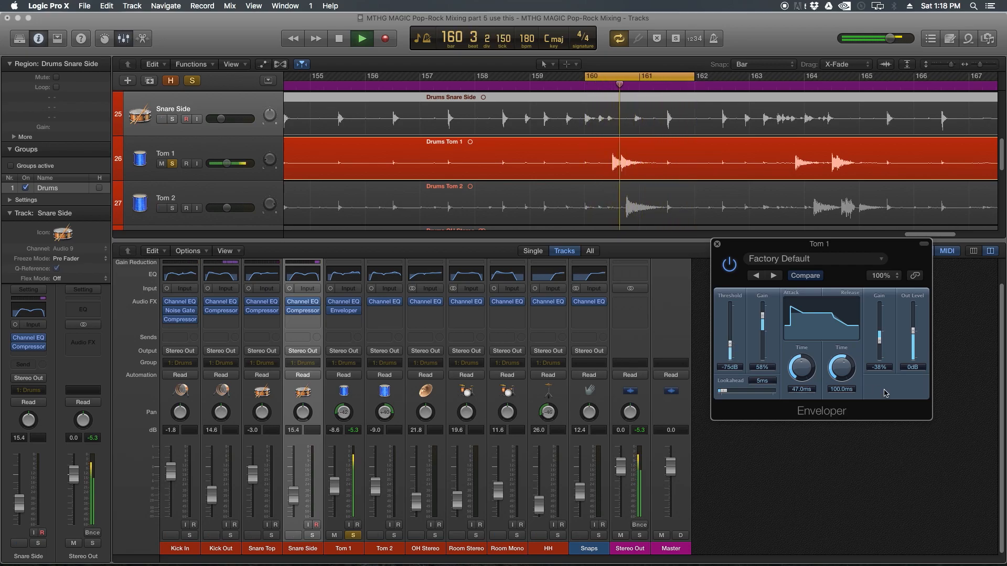
- Compare soloed Tom 1 with the adjusted Enveloper off and on, and test the threshold, leaving it at -75 dB
click(730, 266)
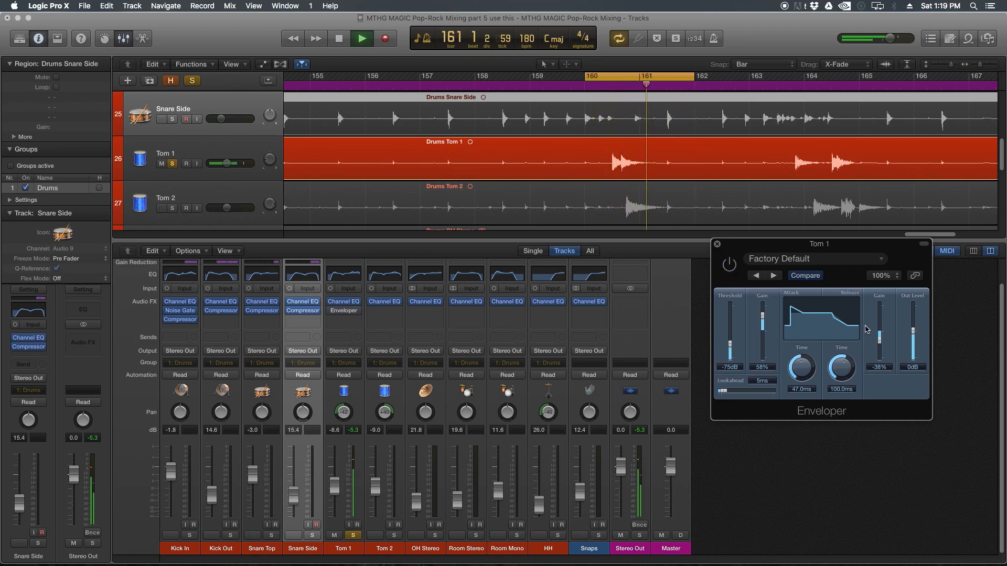
click(722, 266)
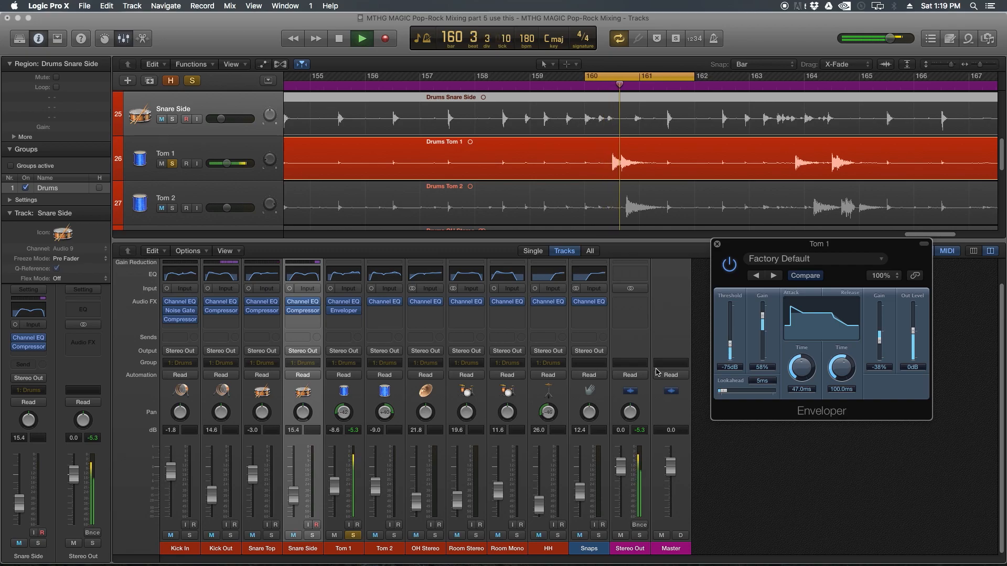
key(space)
key(space)
mouse_move(732, 359)
mouse_down()
mouse_move(729, 307)
mouse_move(741, 348)
mouse_move(730, 367)
mouse_move(734, 346)
mouse_up()
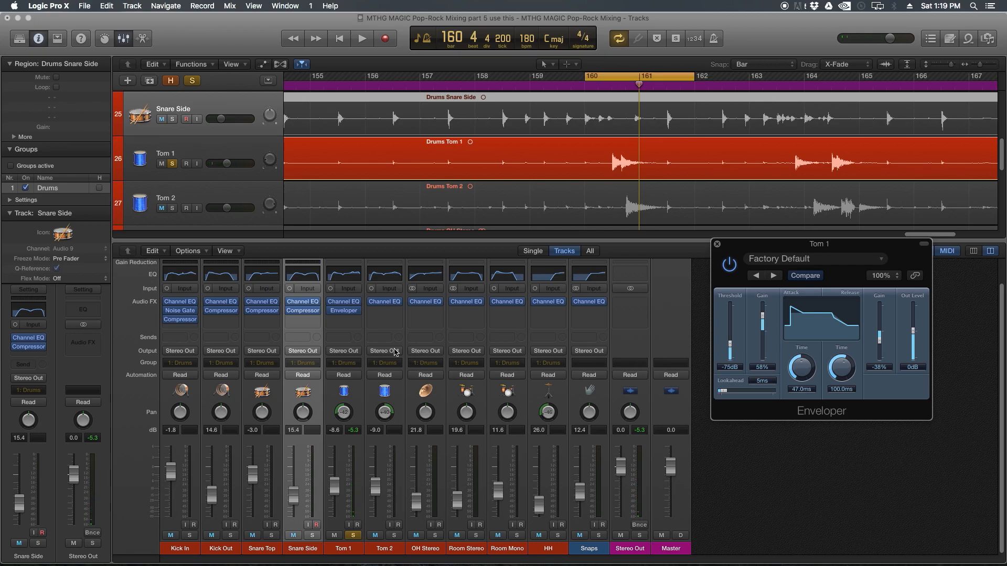
- Copy the Enveloper from Tom 1 to Tom 2, and play both toms soloed
drag(342, 313, 382, 313)
click(394, 535)
key(space)
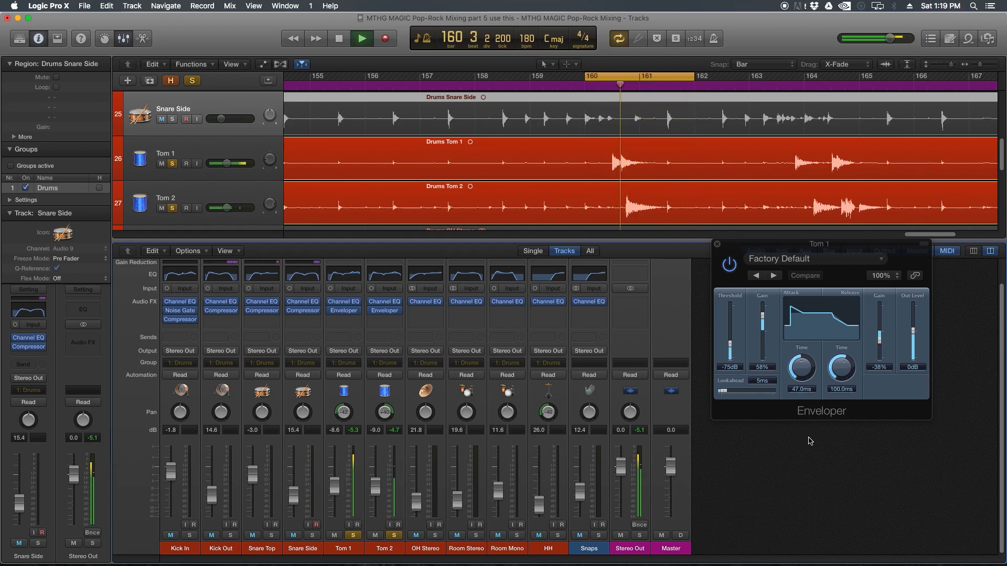
- Select both tom channels and check their Envelopers during playback, then stop, unsolo the toms and close the plug-in window
click(355, 556)
mouse_move(329, 313)
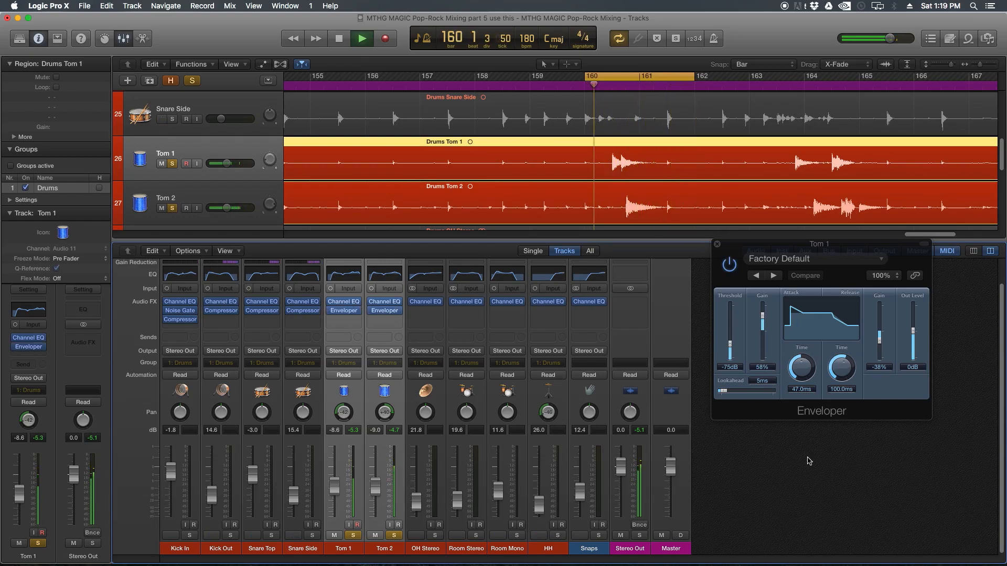
key(space)
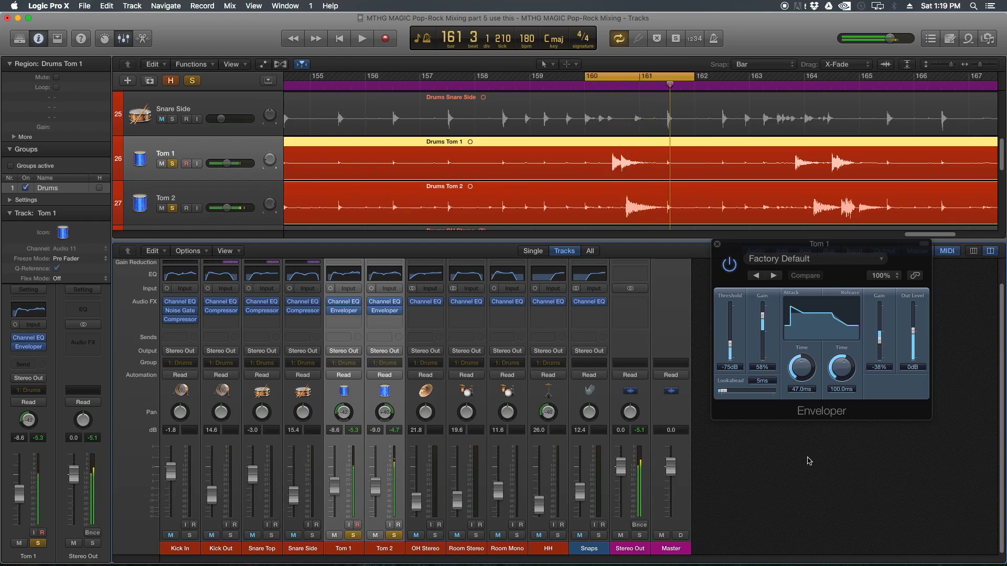
click(354, 536)
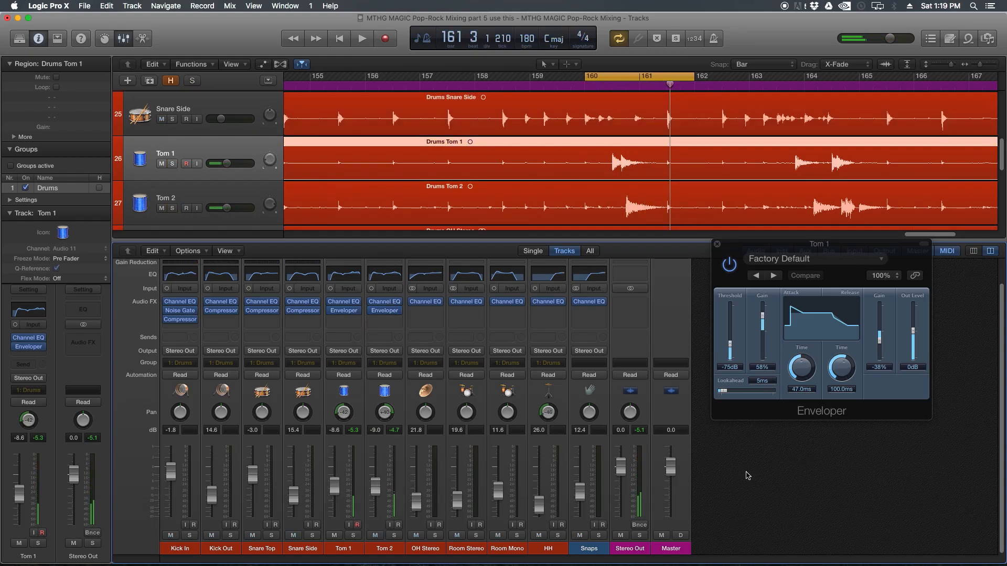
click(717, 245)
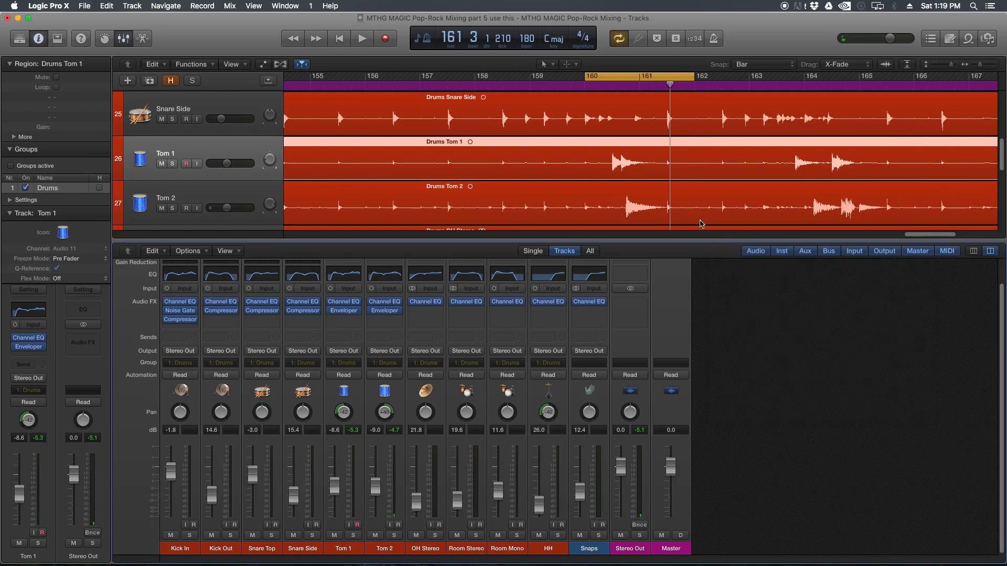
- Turn off cycle mode and play the full drum mix from bar 158
key(c)
click(479, 84)
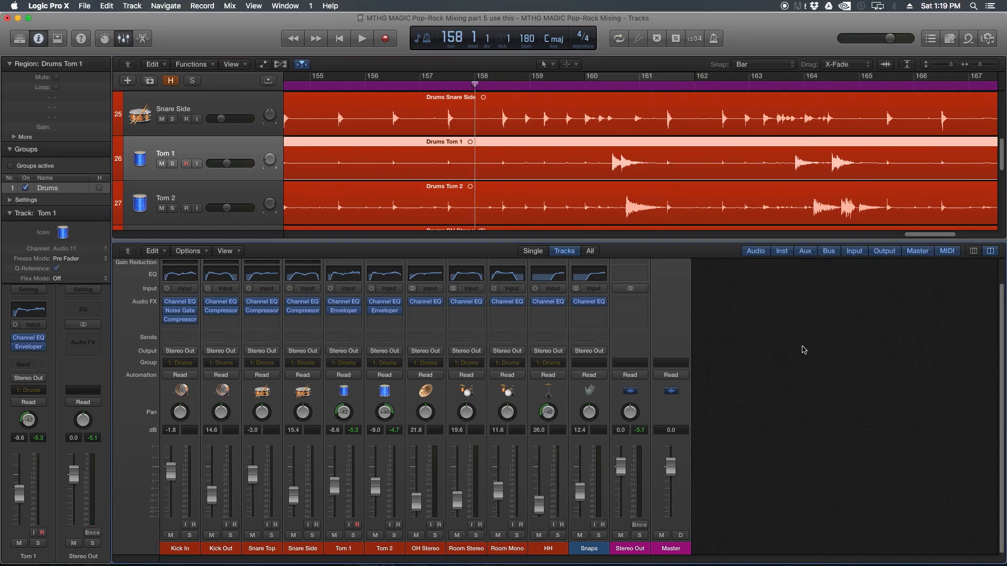
key(space)
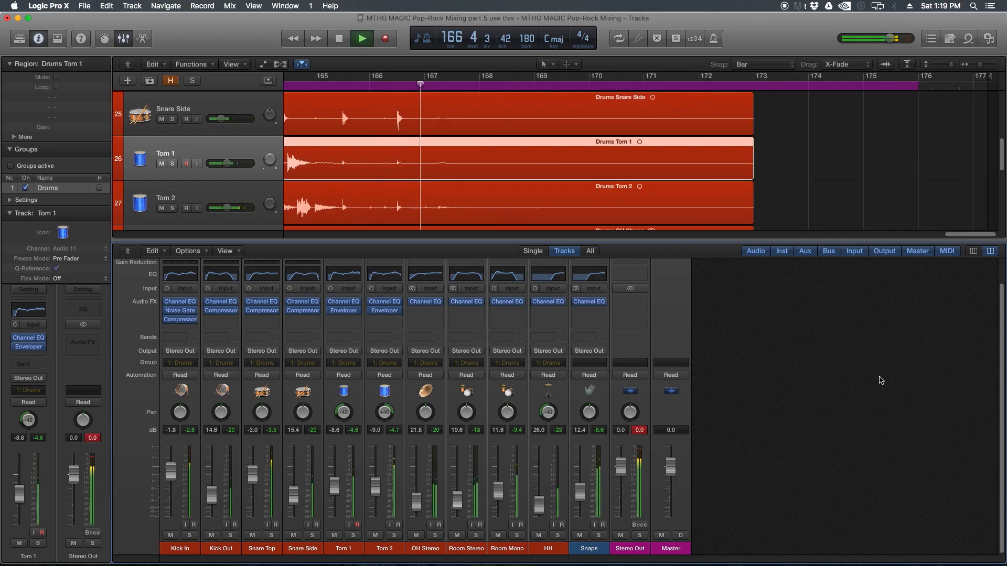
key(space)
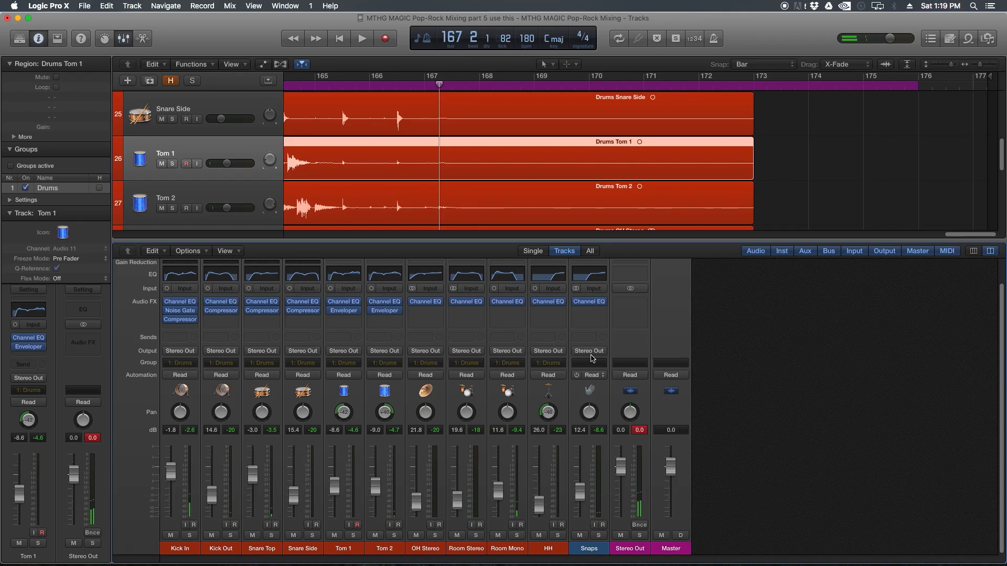
- Mute the channels from Kick In through Tom 2 plus HH, and loop playback from bar 150 to 167
key(Down)
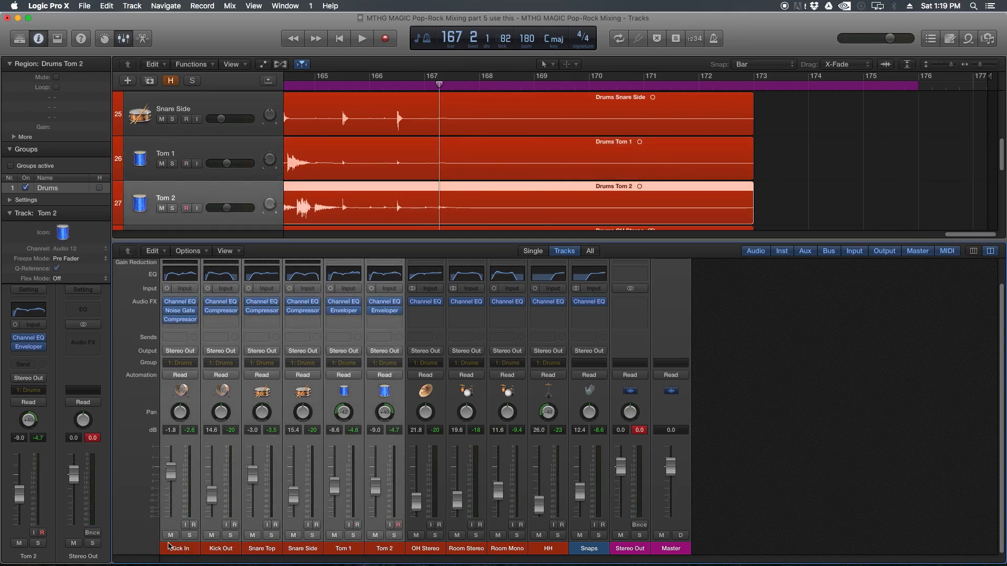
click(170, 536)
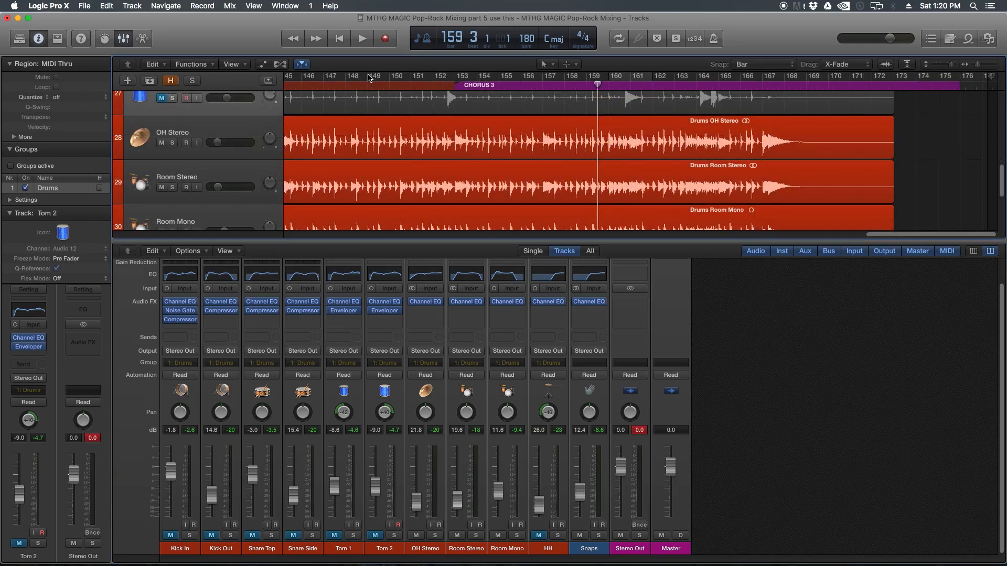
drag(394, 77, 758, 78)
key(space)
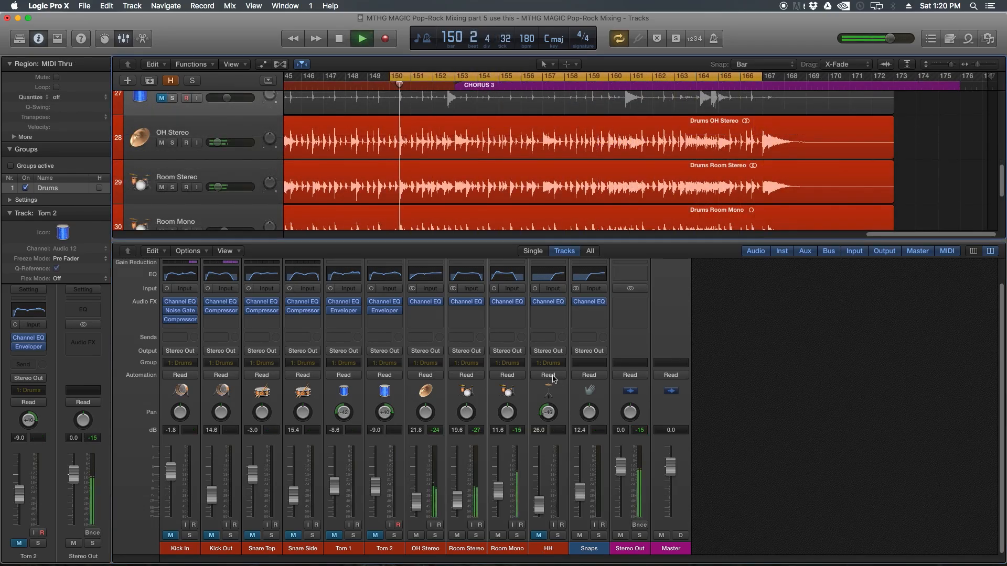
- Mute the Room Stereo, Room Mono and Snaps channels while the loop plays
click(456, 536)
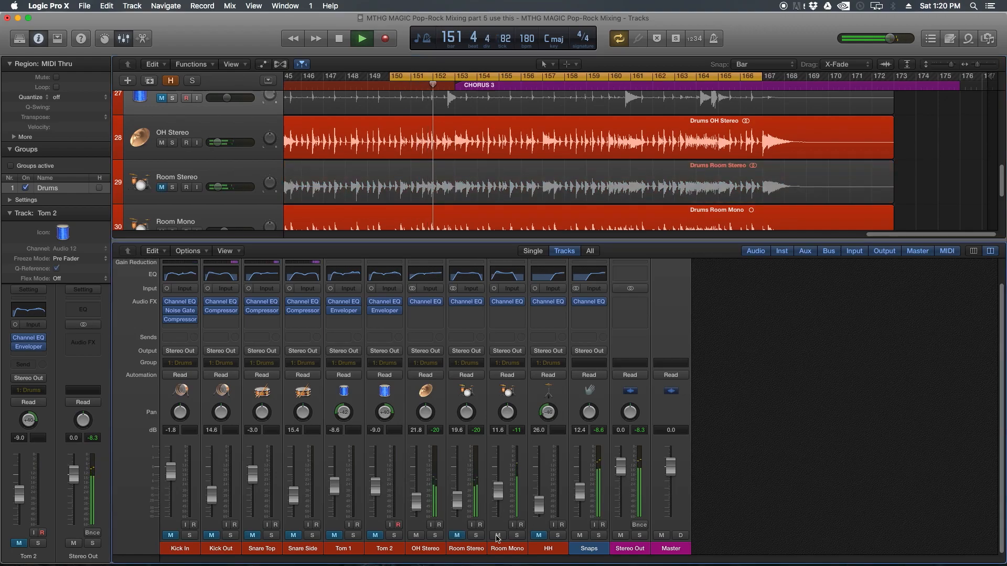
click(497, 535)
click(579, 535)
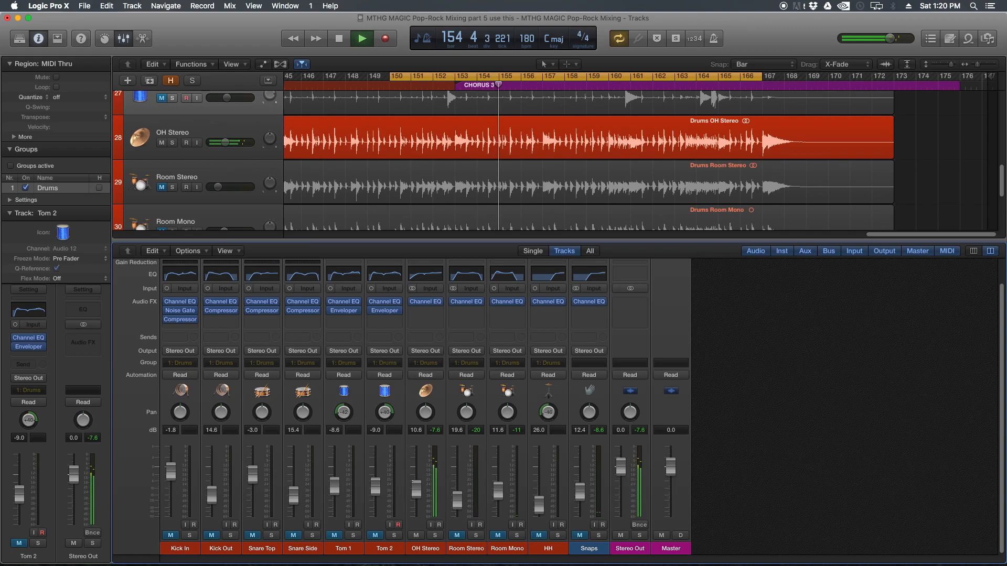
- Stop playback and insert a stereo Compressor on OH Stereo, placing its window clear of the drum channel strips
key(space)
click(429, 313)
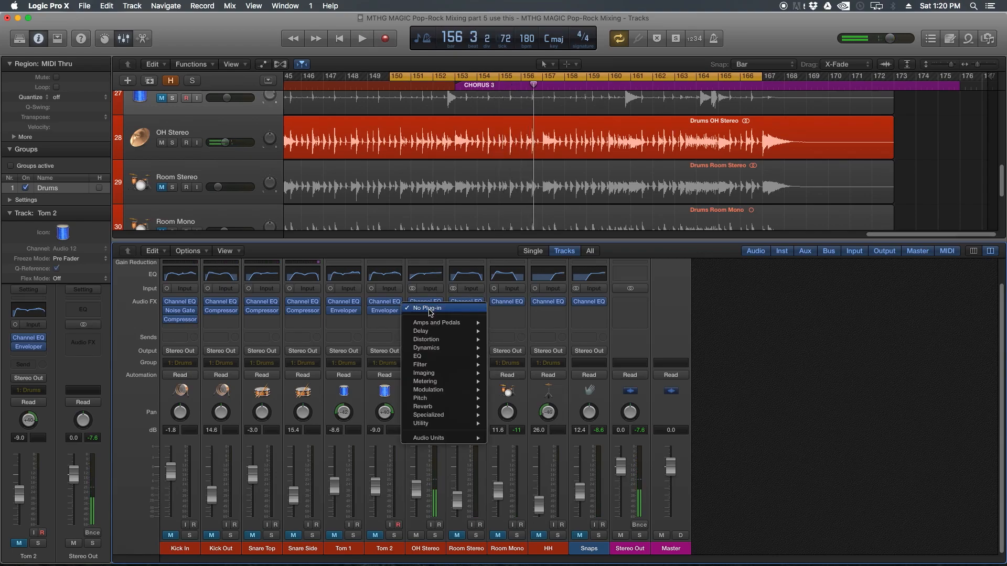
mouse_move(446, 348)
mouse_move(528, 358)
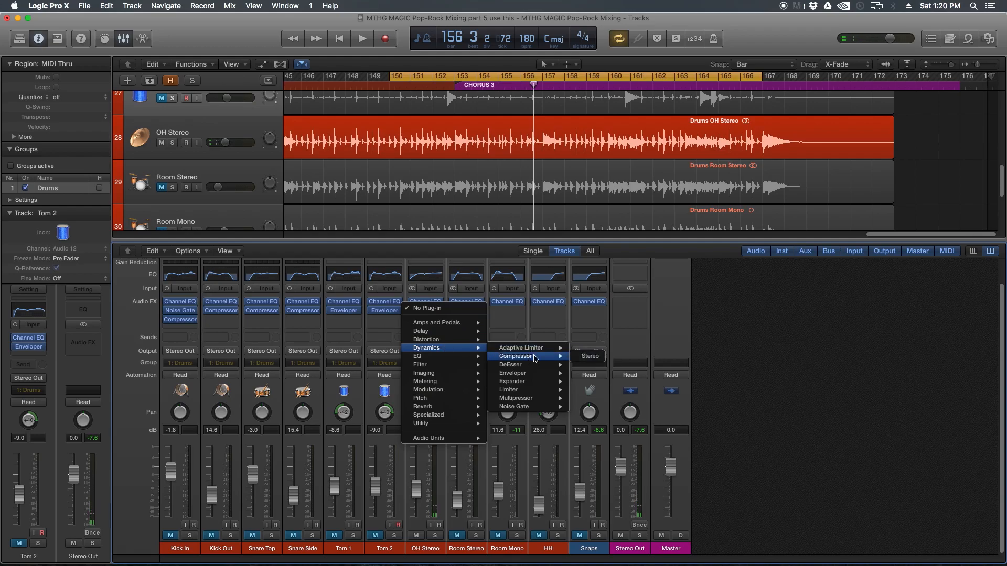
click(585, 356)
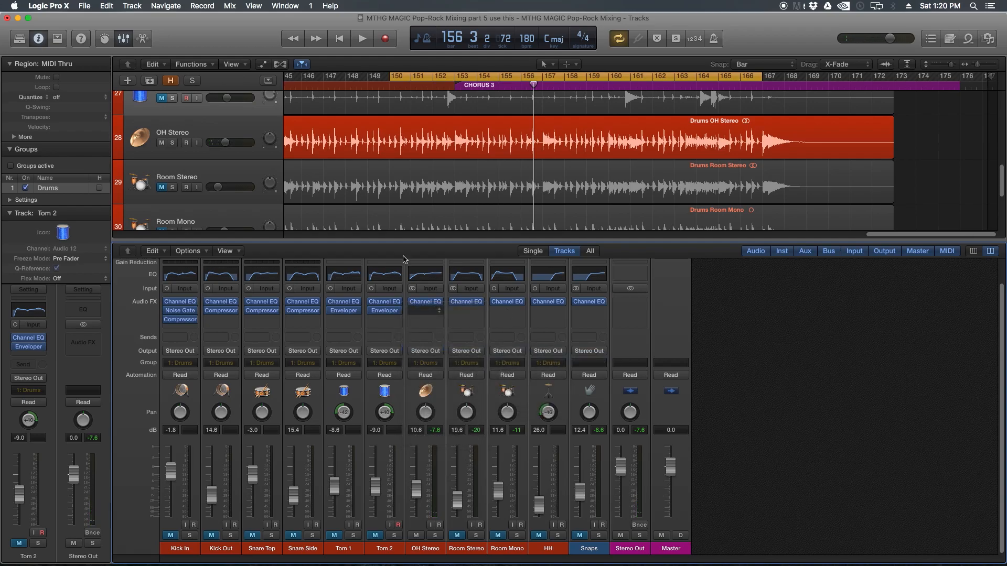
drag(249, 46, 679, 100)
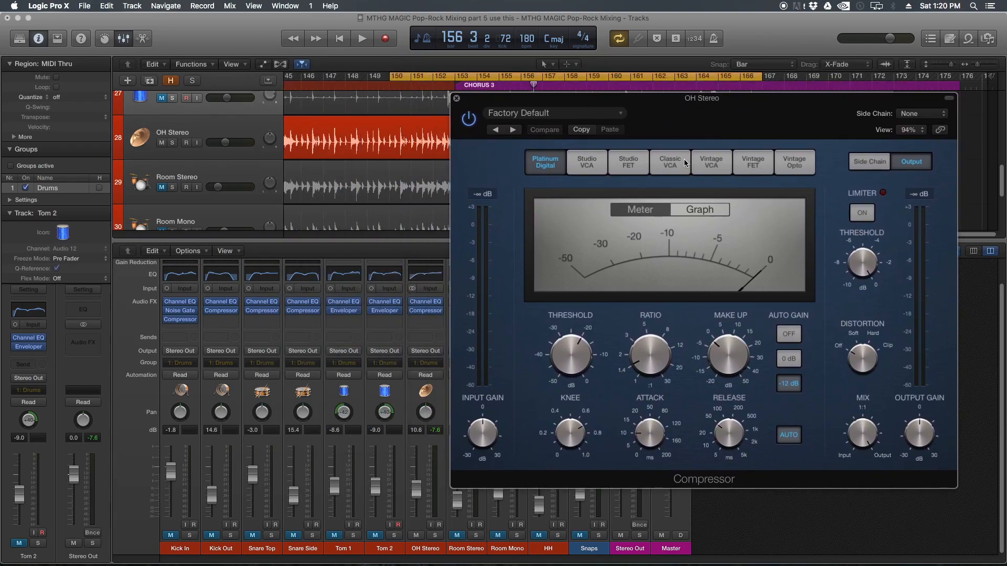
- Switch the OH Stereo compressor to the Studio FET model with auto gain off, and start the loop
click(627, 163)
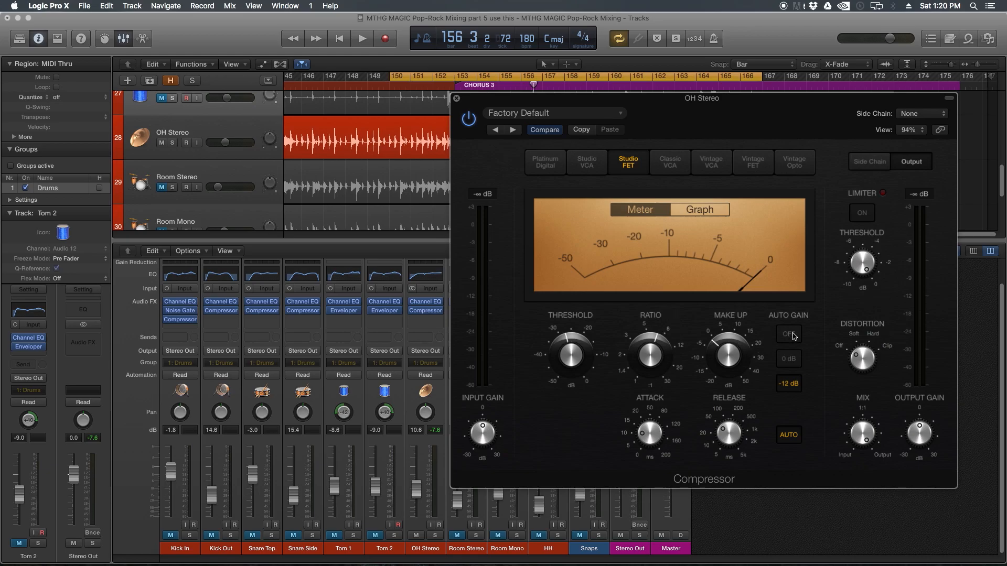
drag(736, 353, 736, 351)
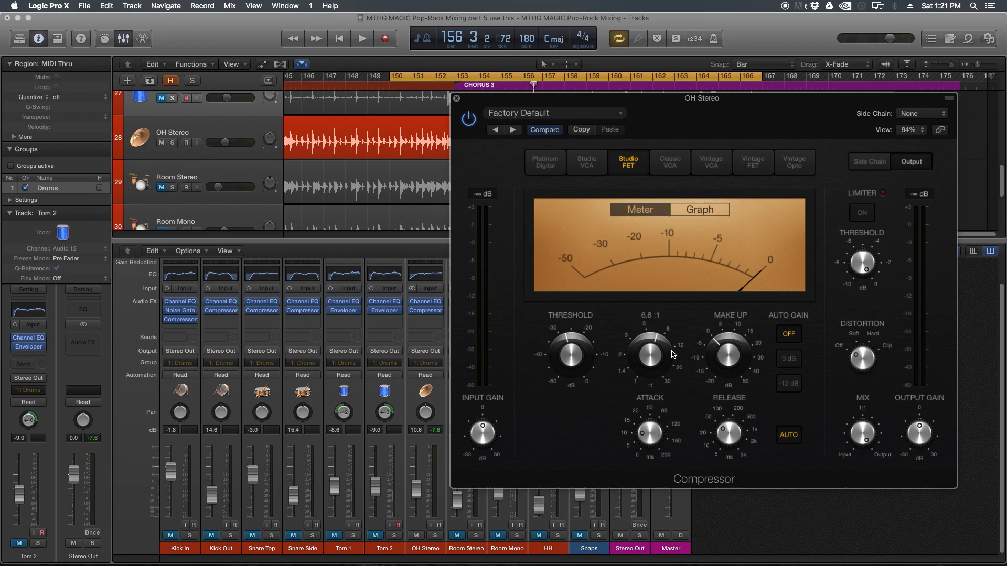
key(space)
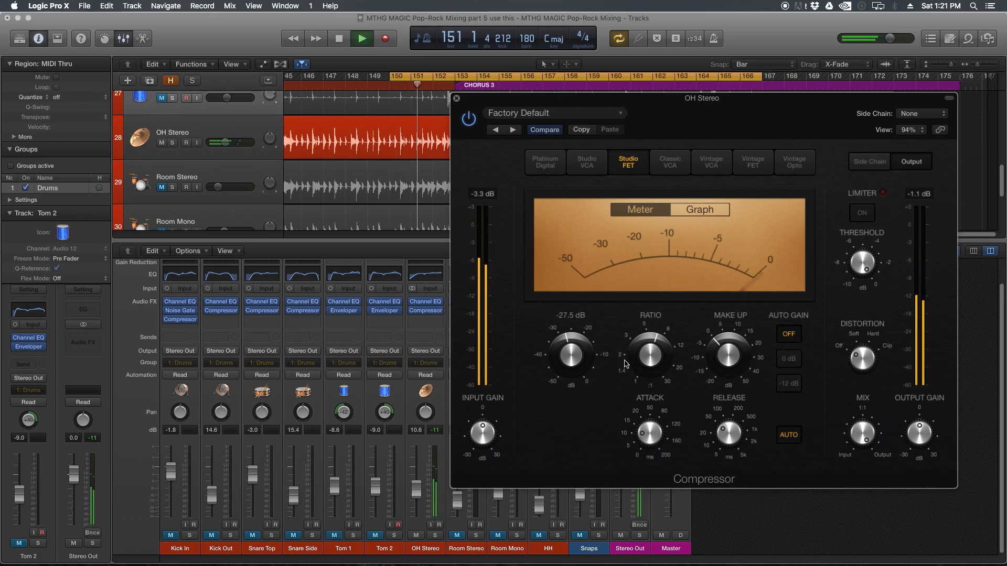
- Raise the compressor's threshold, lower its ratio to about 5:1 and sweep the attack, using the graph display and auto release
mouse_move(647, 352)
drag(646, 351, 648, 360)
drag(652, 432, 659, 356)
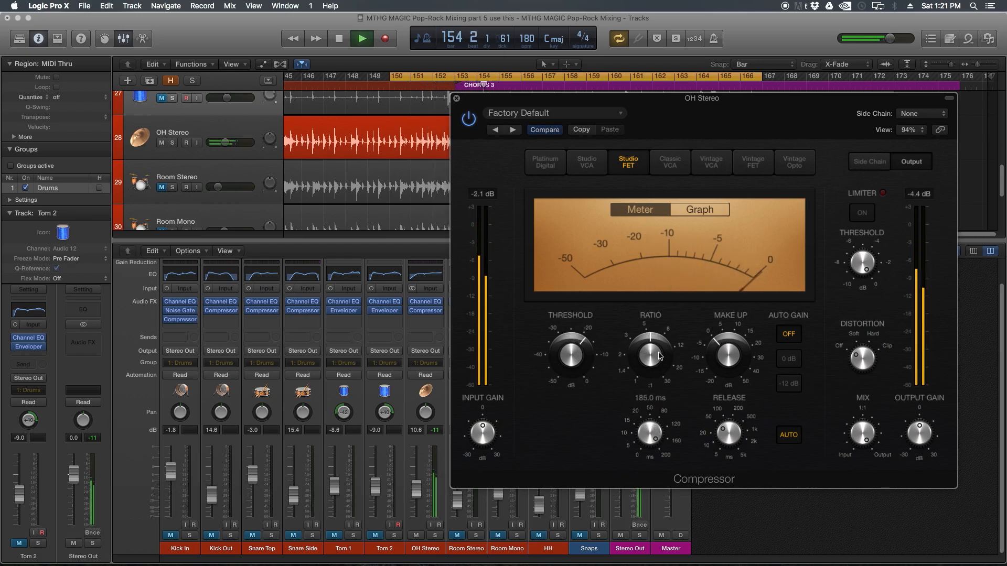
drag(652, 429, 644, 565)
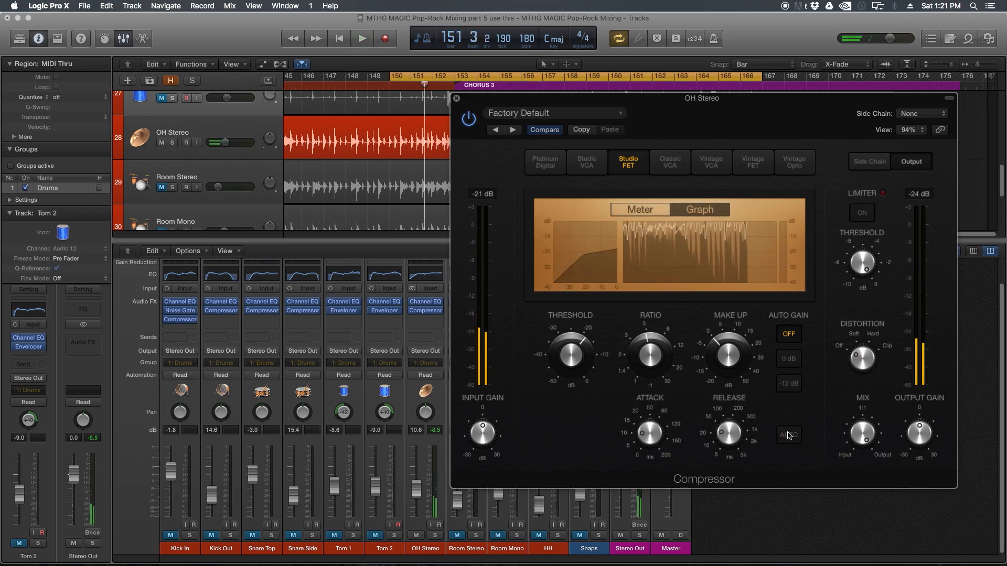
click(786, 436)
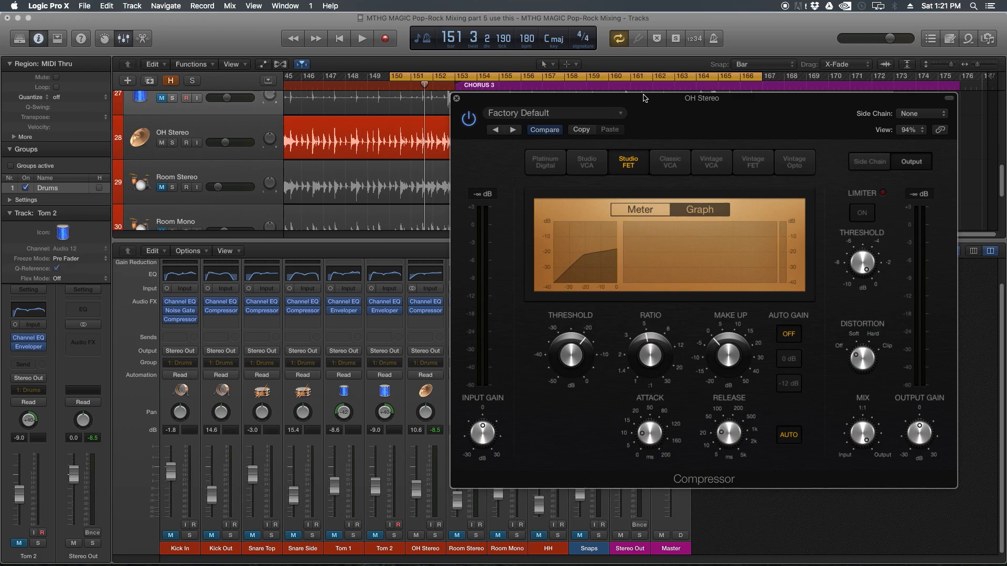
- Resume the loop, switch the OH Stereo compressor to Studio VCA and set its threshold to -25.5 dB
key(space)
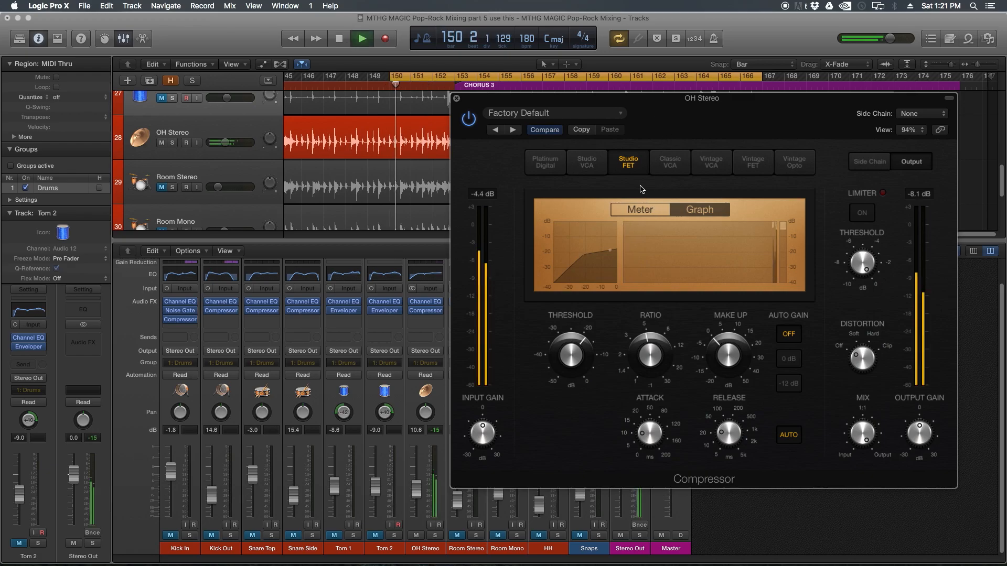
click(587, 162)
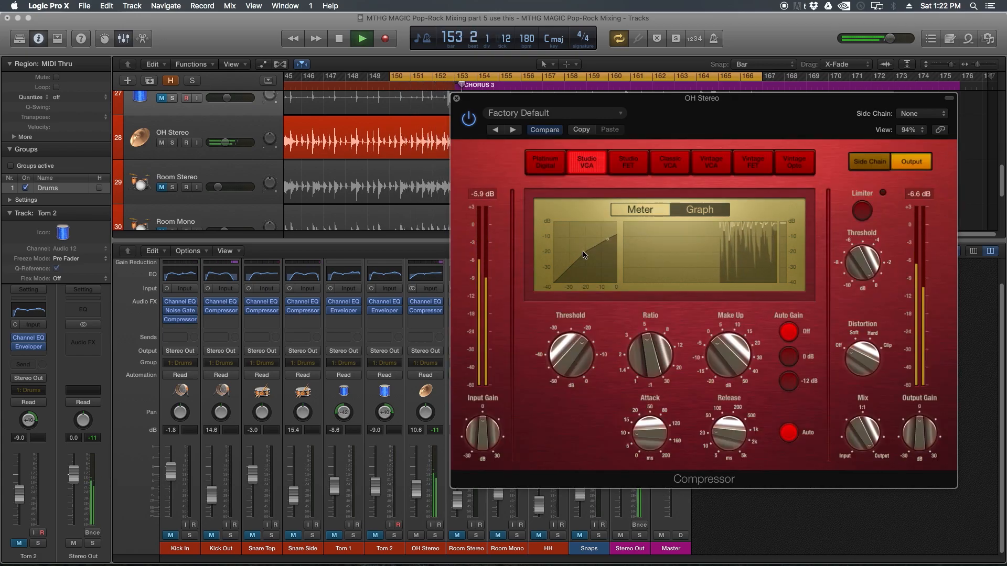
drag(571, 357, 569, 380)
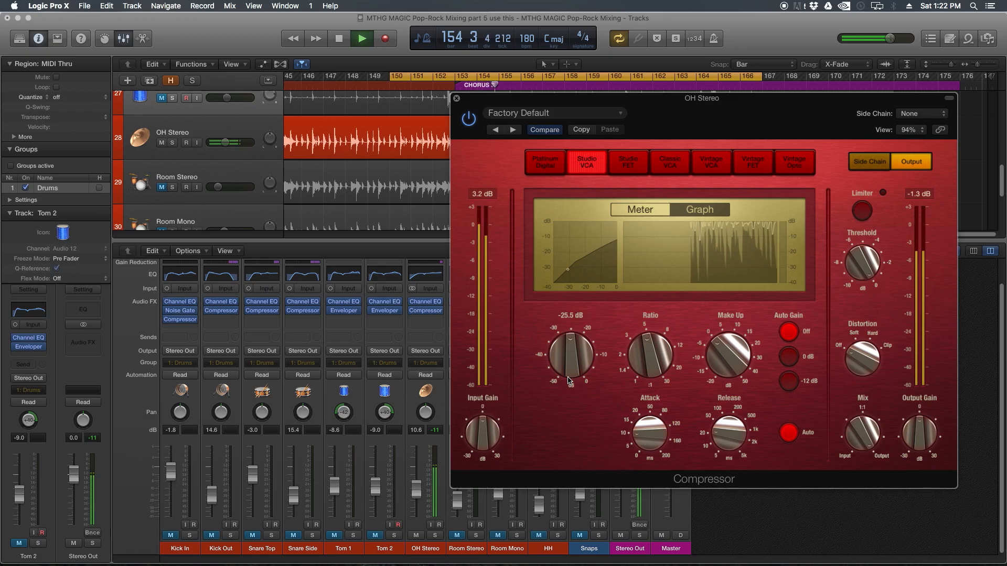
- Compare all the other compressor models, from Platinum Digital to Vintage Opto, against Studio VCA during playback, ending on Studio VCA and stopped
click(546, 162)
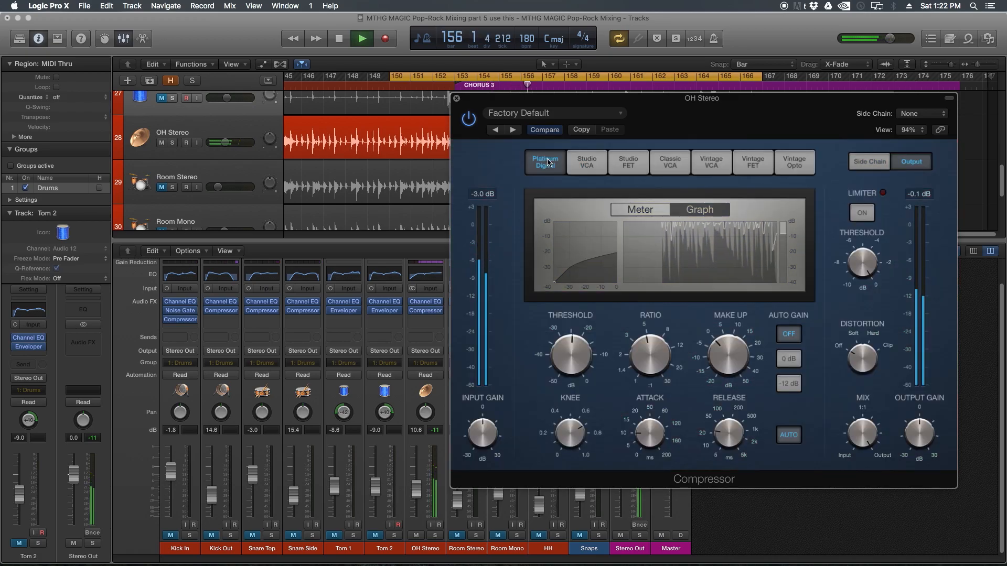
click(585, 160)
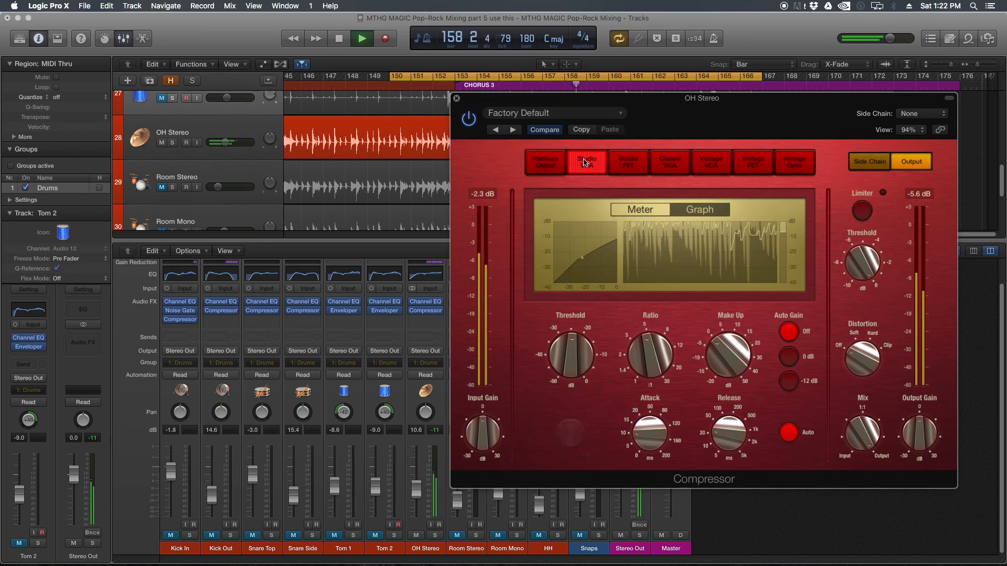
click(632, 164)
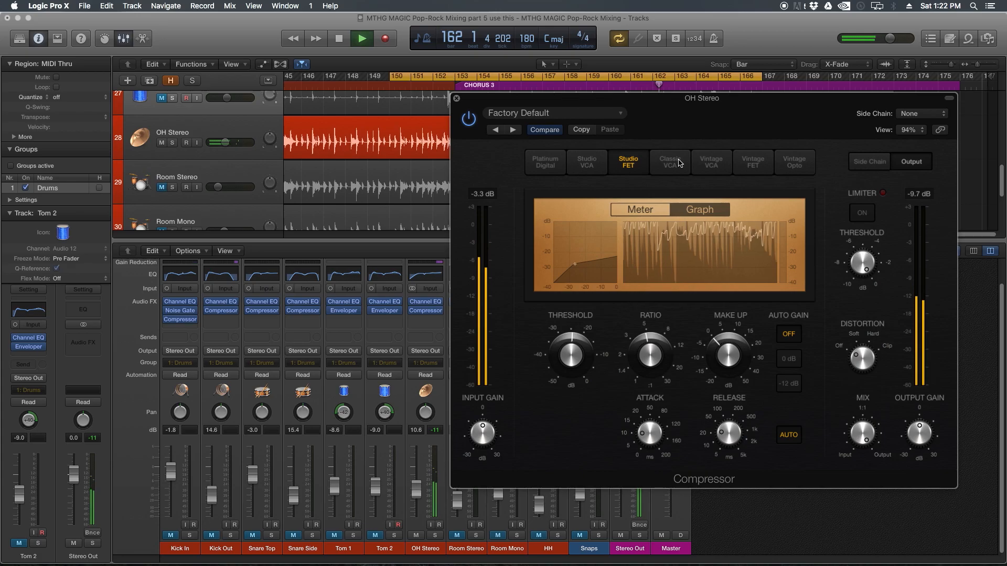
click(676, 164)
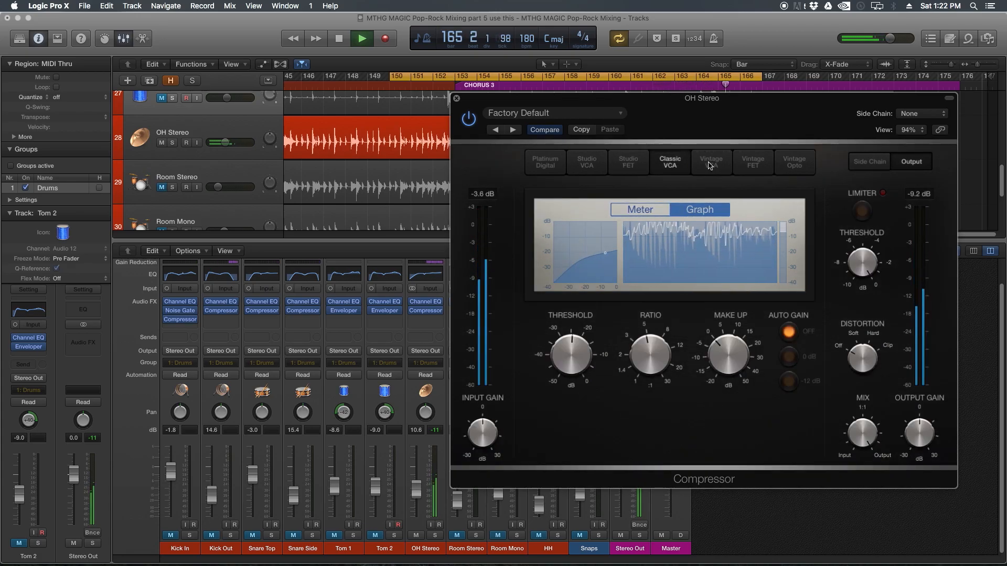
click(709, 166)
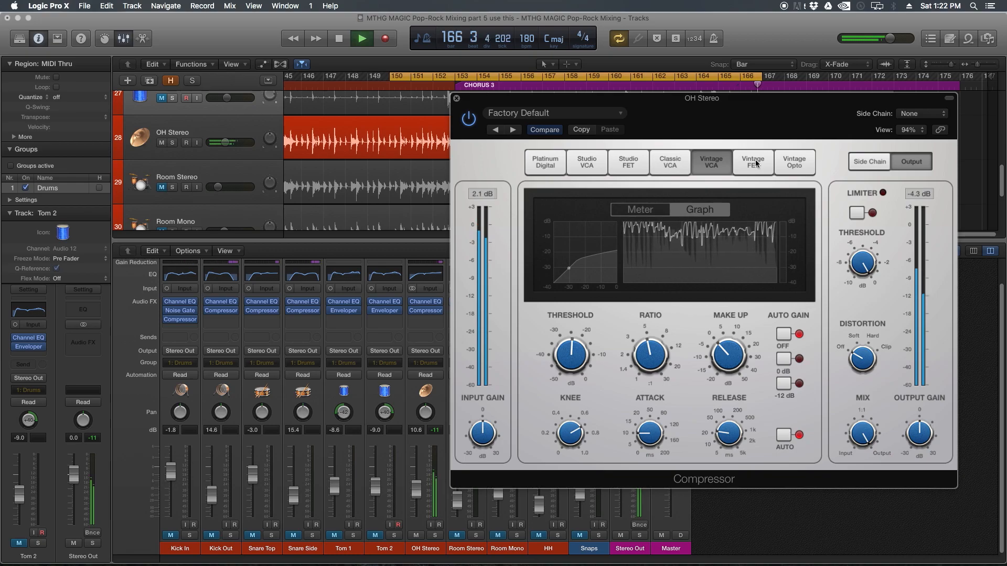
click(755, 161)
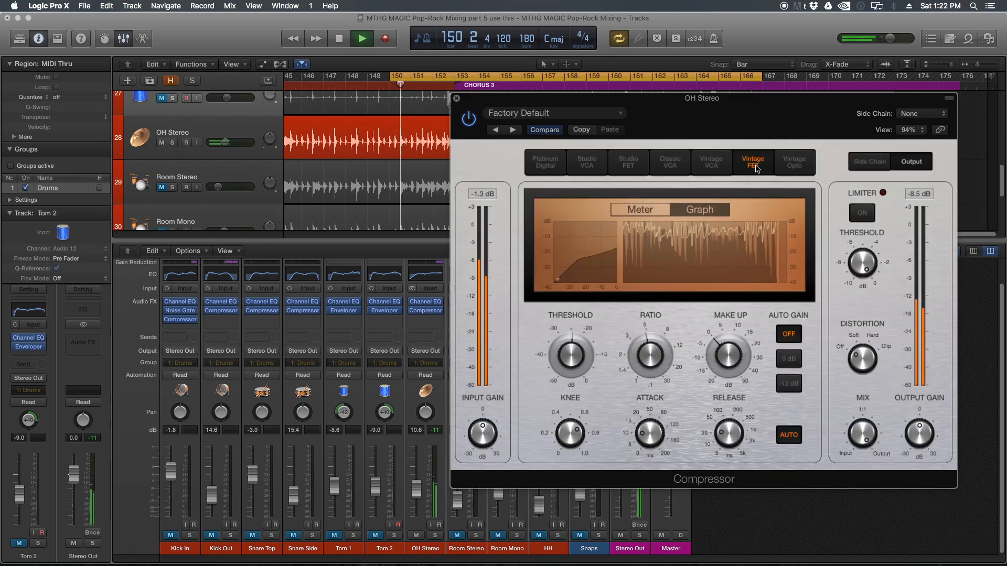
click(786, 164)
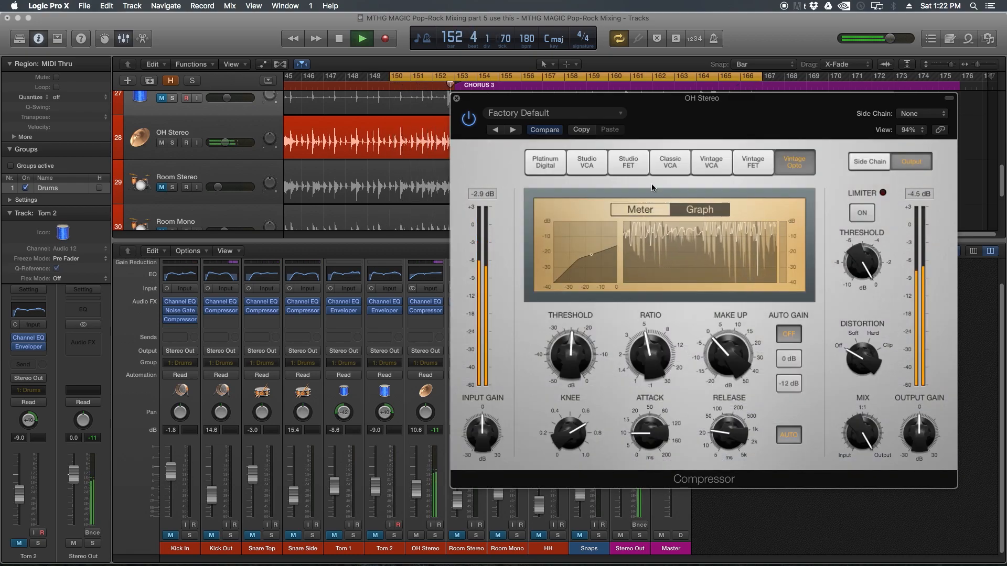
click(603, 166)
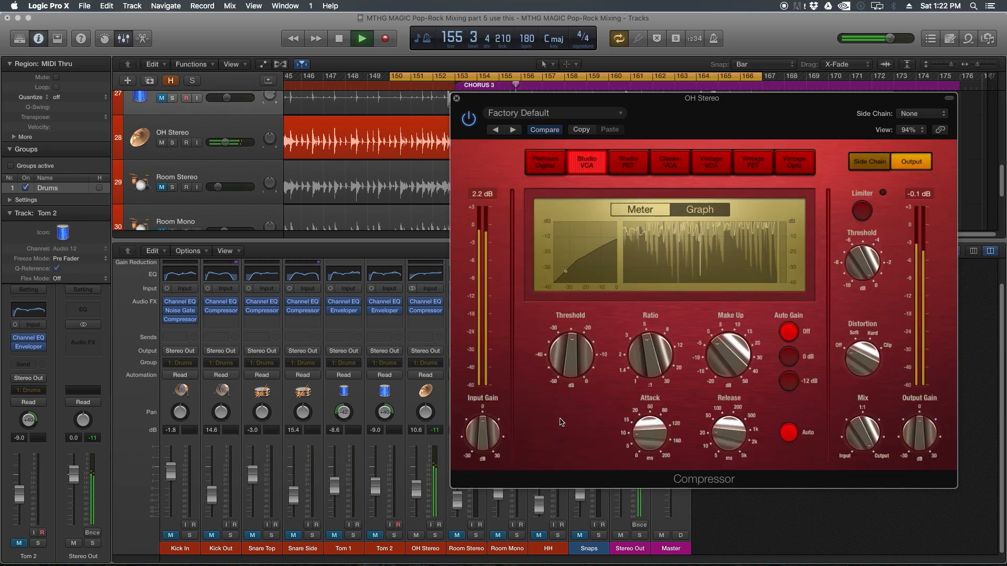
key(space)
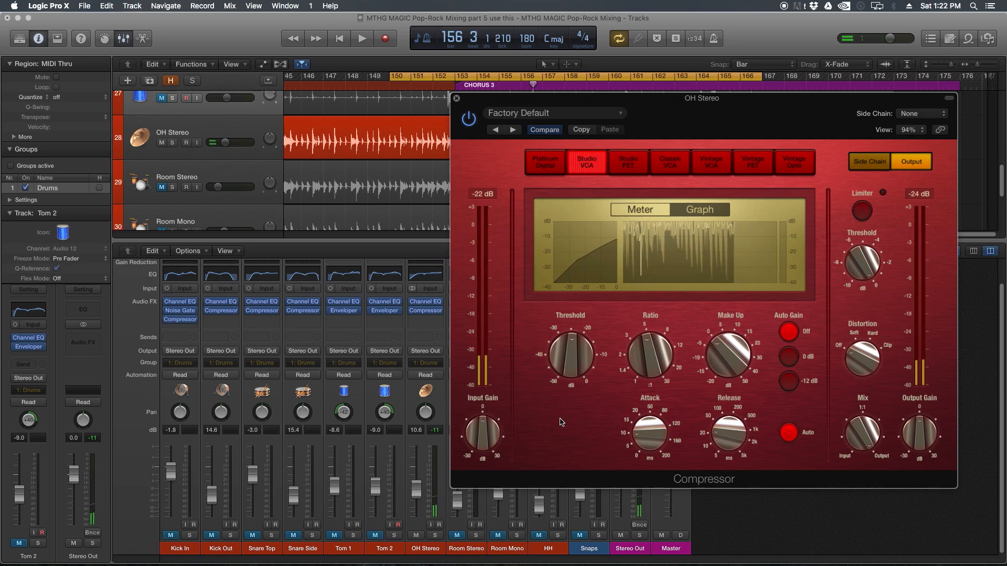
- Lower OH Stereo to -11.6 dB and mute it, and unmute Room Stereo with a copy of the OH Stereo compressor
click(457, 99)
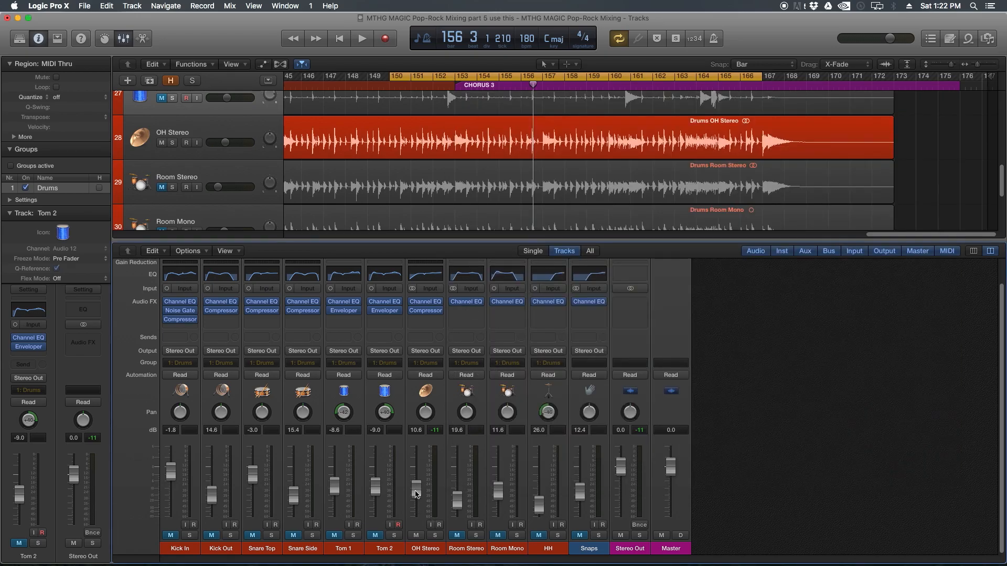
click(417, 535)
click(457, 536)
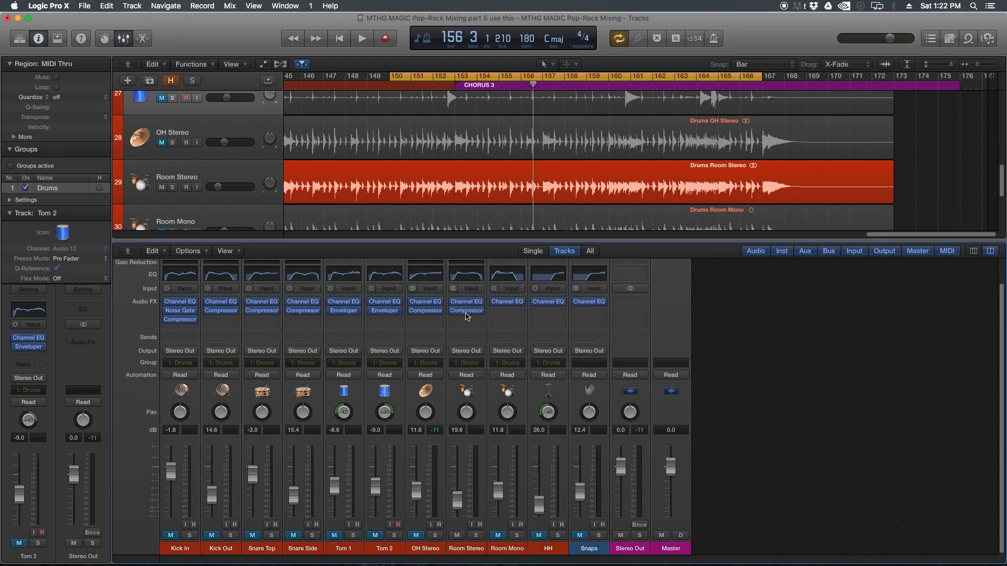
- Open the Room Stereo compressor, raise the Room Stereo fader to -5.0 dB and start playback
click(466, 311)
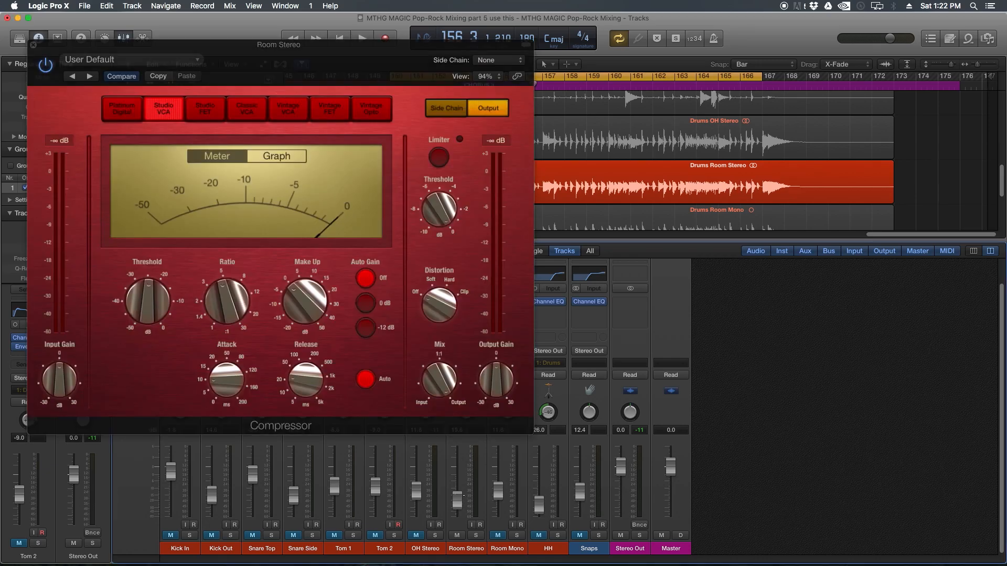
click(458, 492)
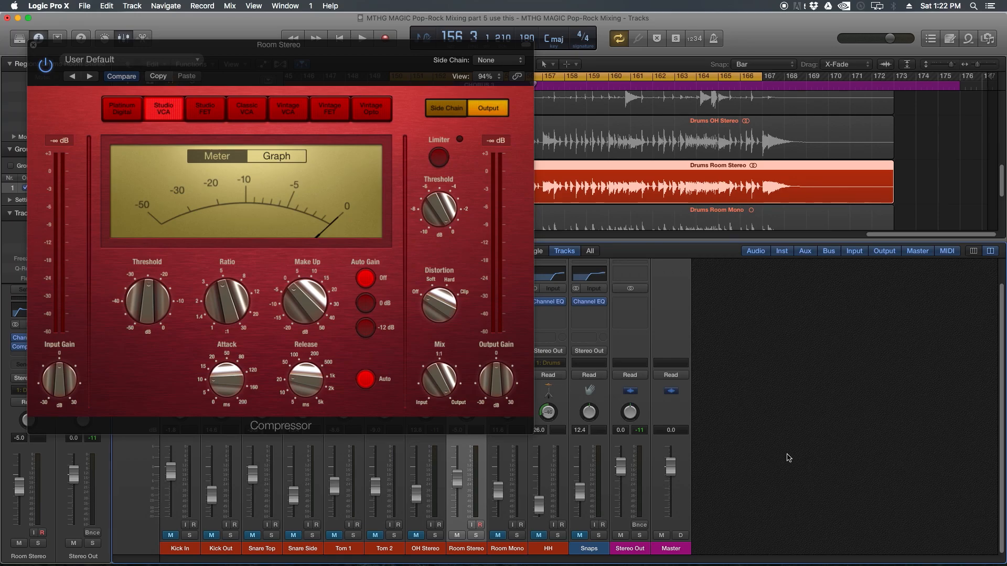
key(space)
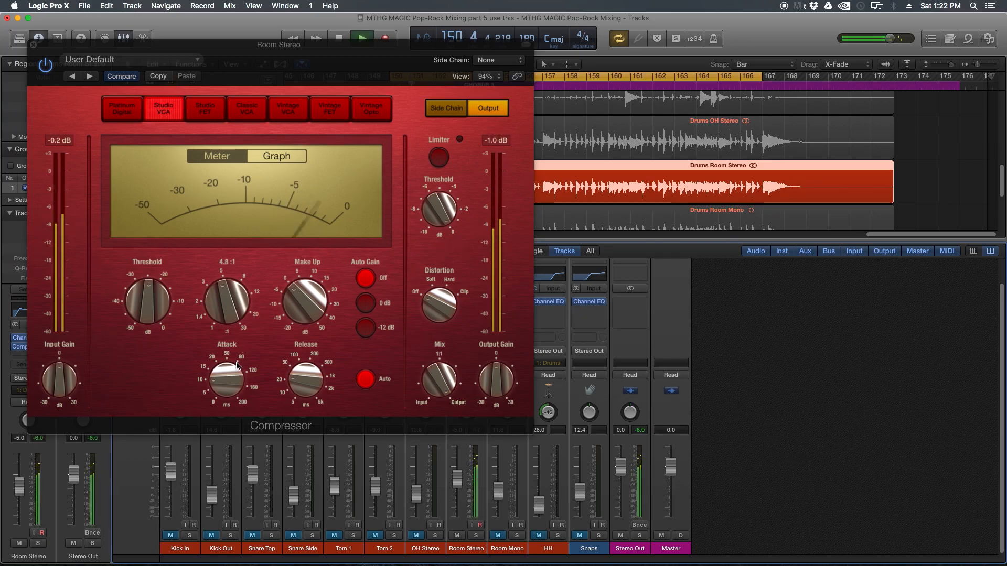
- Set the Room Stereo compressor's attack to 19.5 ms, after trying 0.0 ms, and its ratio to 11:1
drag(237, 364, 226, 450)
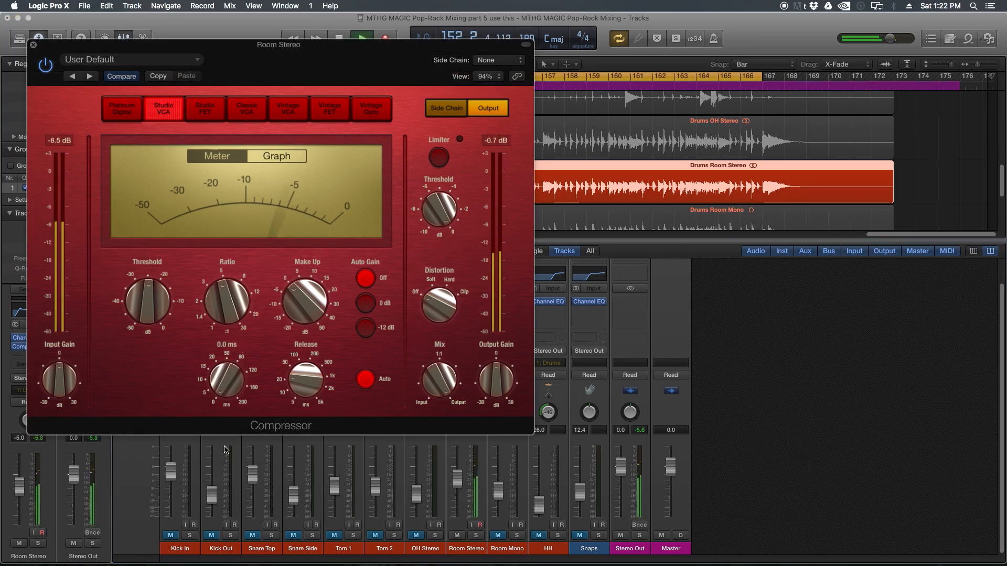
drag(225, 450, 208, 404)
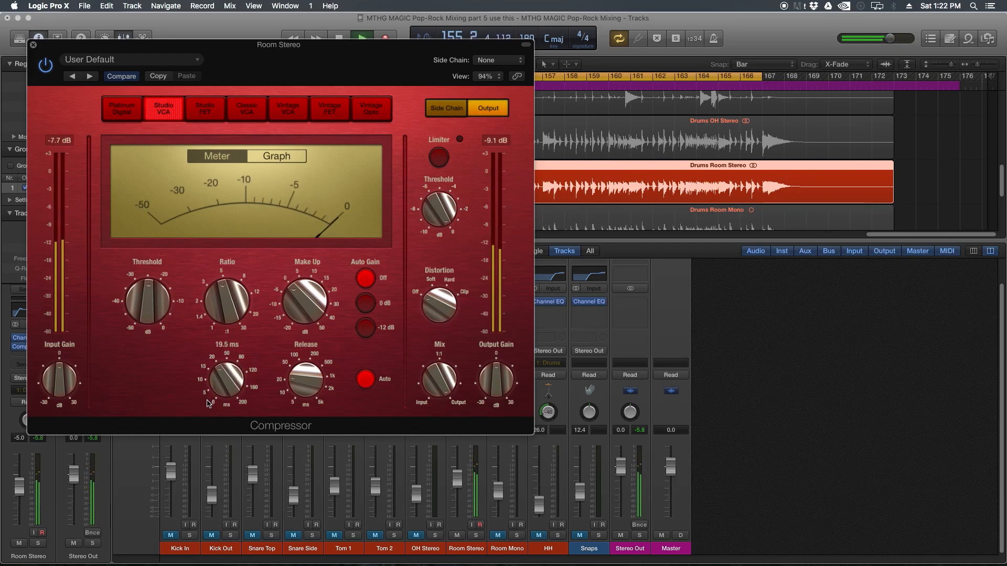
drag(234, 295, 236, 260)
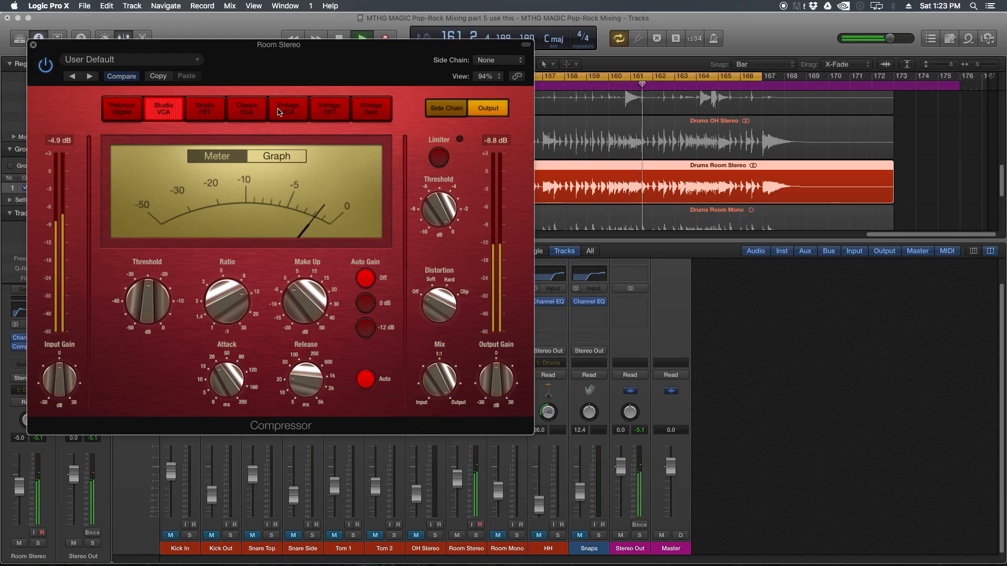
- Compare the Classic VCA model with Studio VCA on Room Stereo, stop playback and return to Studio VCA
click(249, 111)
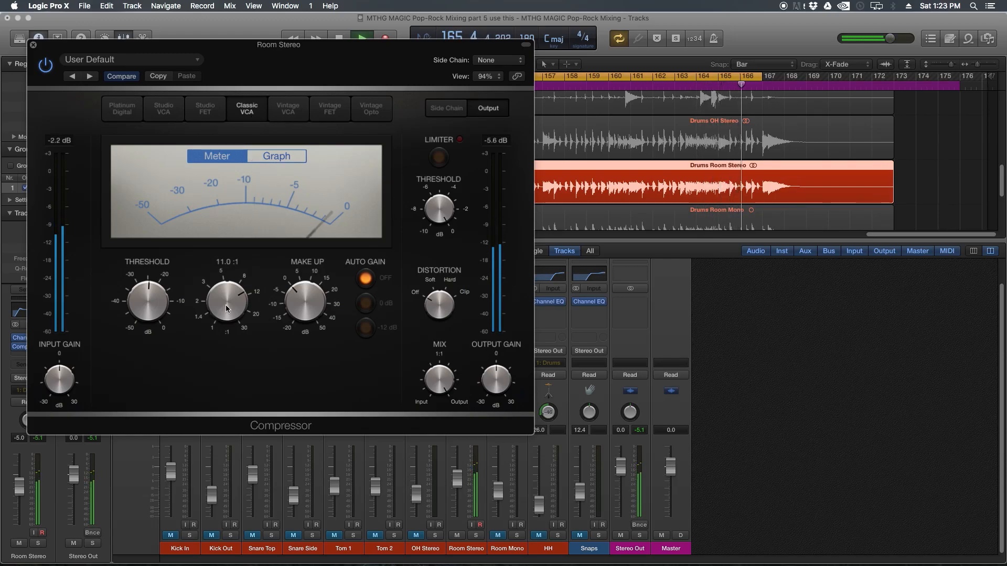
click(164, 107)
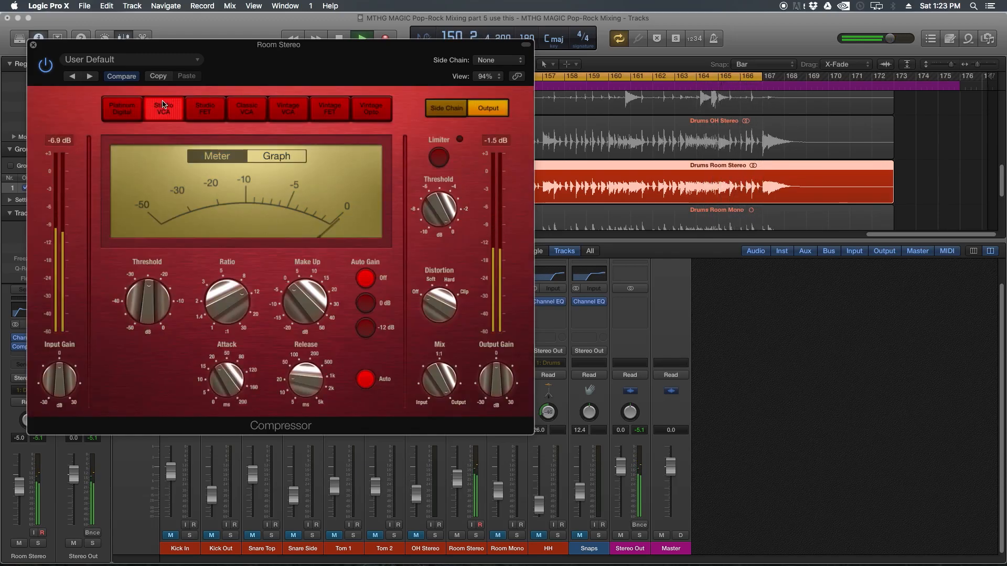
click(247, 108)
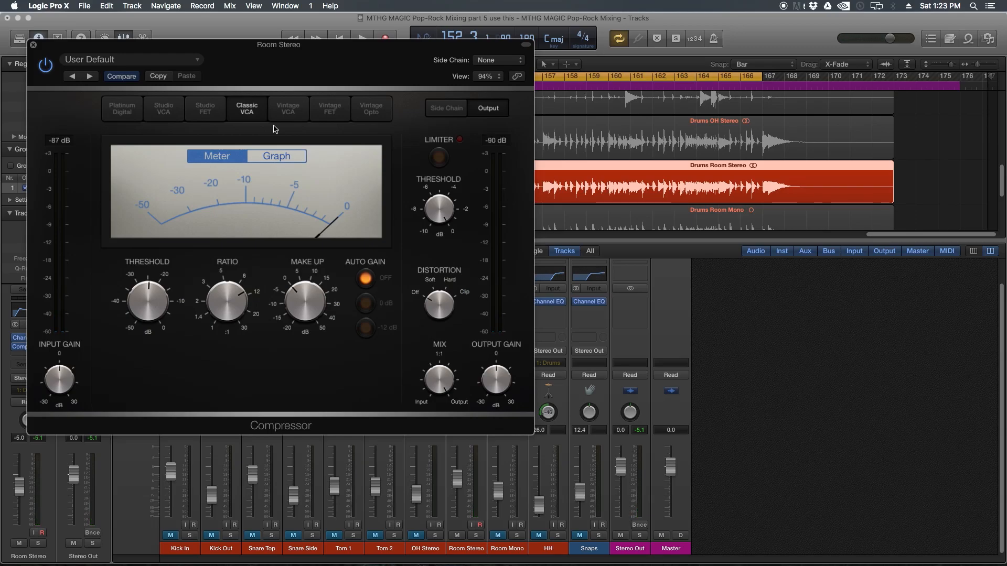
click(163, 109)
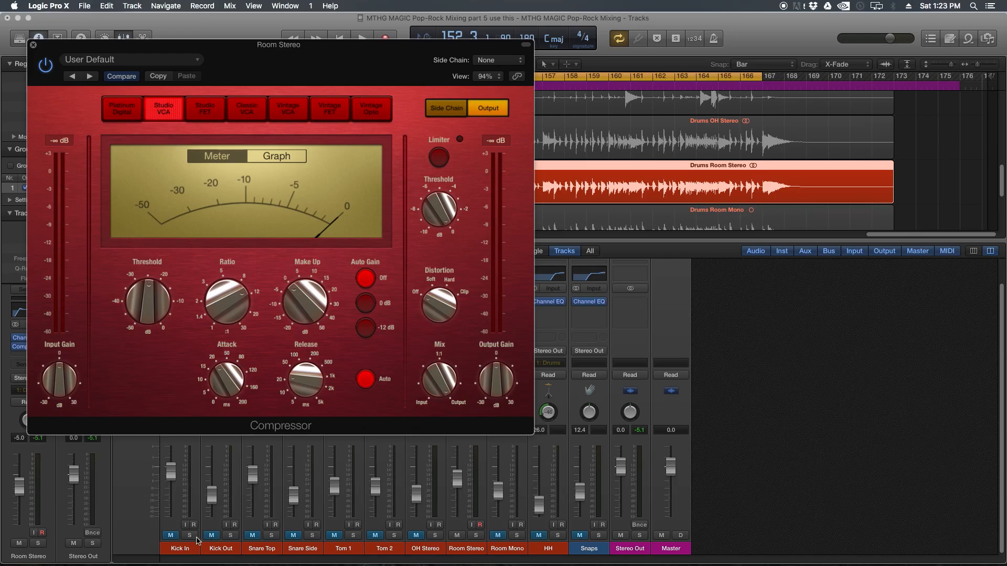
- Select the drum channels from Kick In through HH, unmute them all and start playback
click(185, 551)
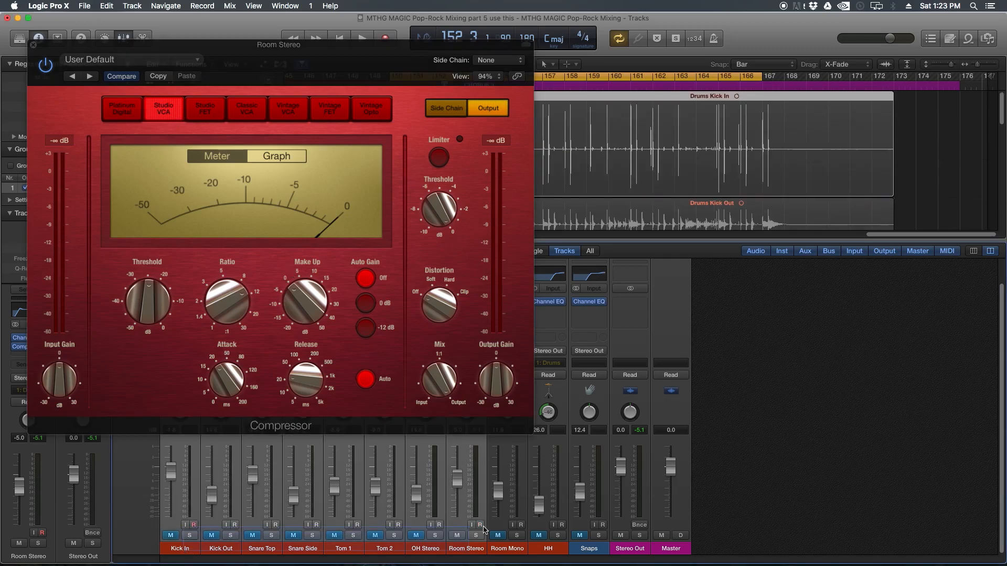
alt+click(543, 539)
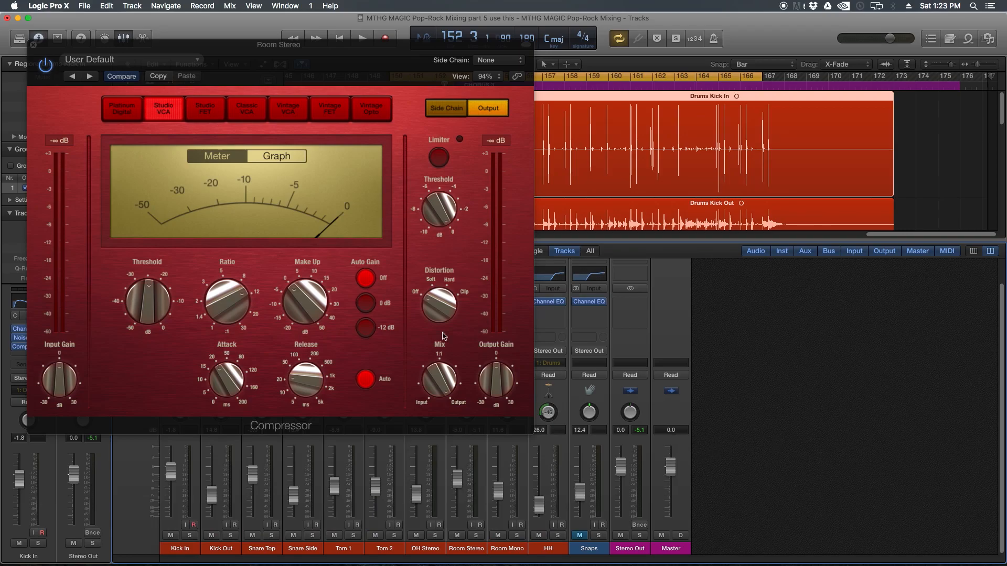
key(space)
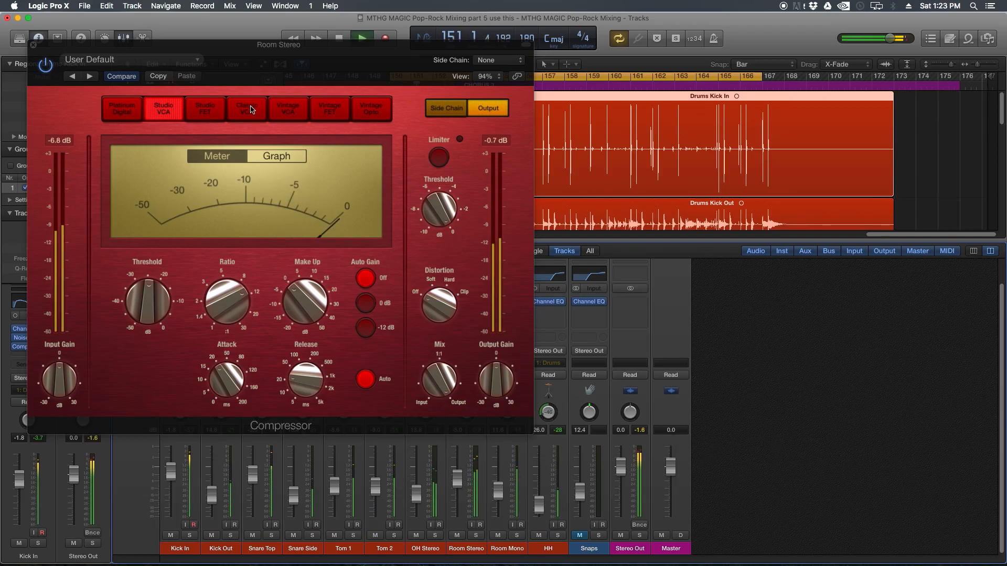
- Compare the Vintage VCA, Classic VCA and Studio VCA models on Room Stereo, settle on Classic VCA, stop playback and close the compressor
click(282, 110)
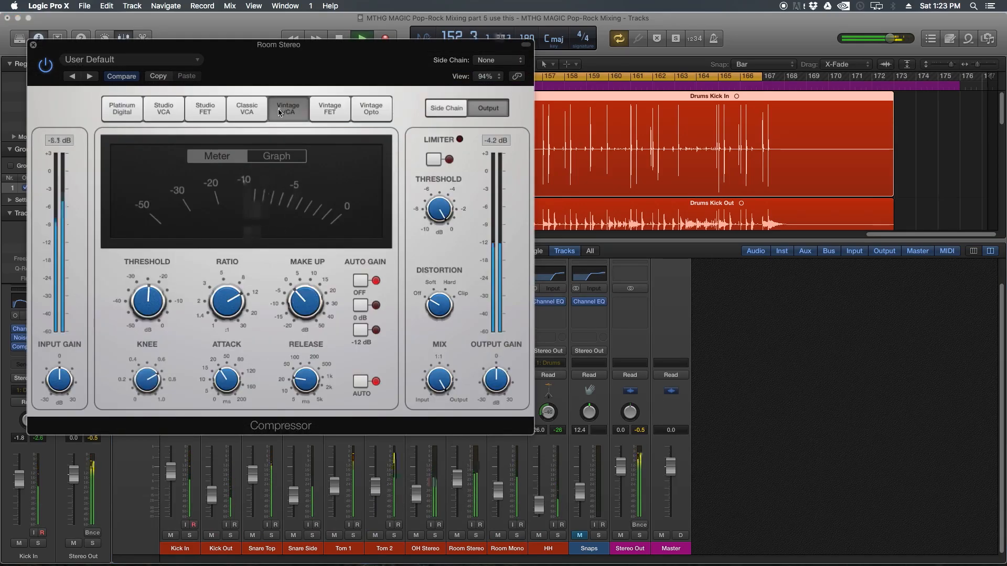
click(257, 110)
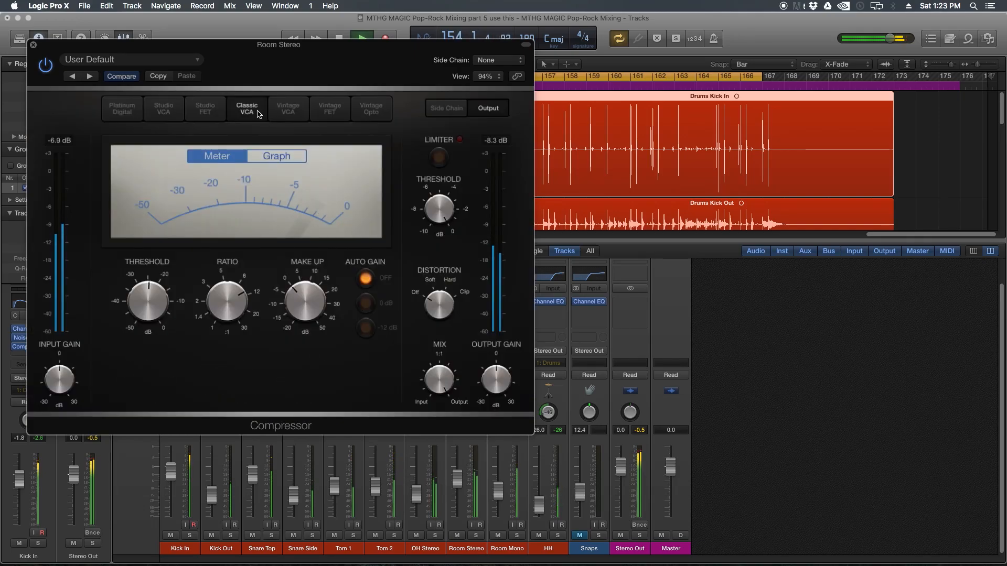
click(181, 116)
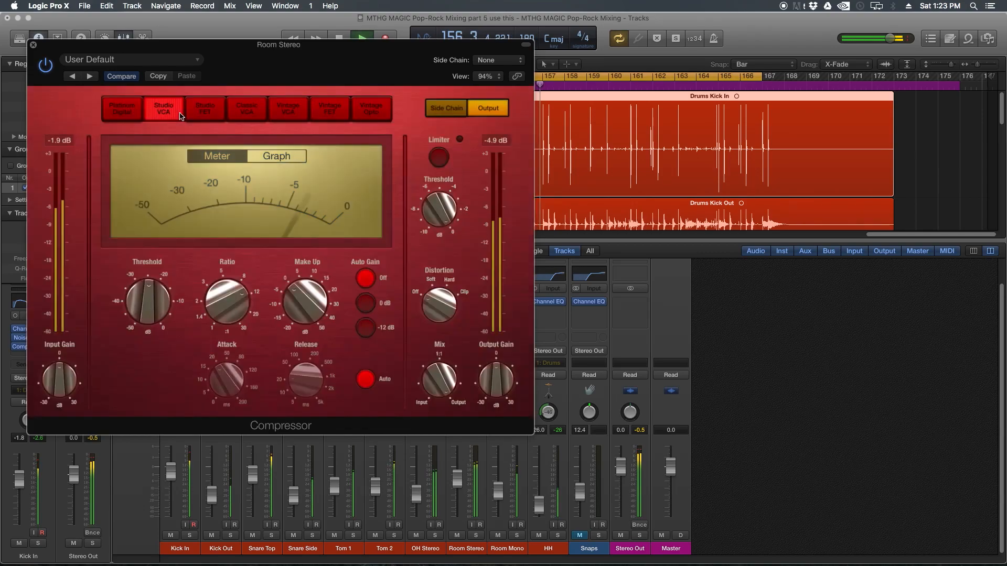
click(243, 110)
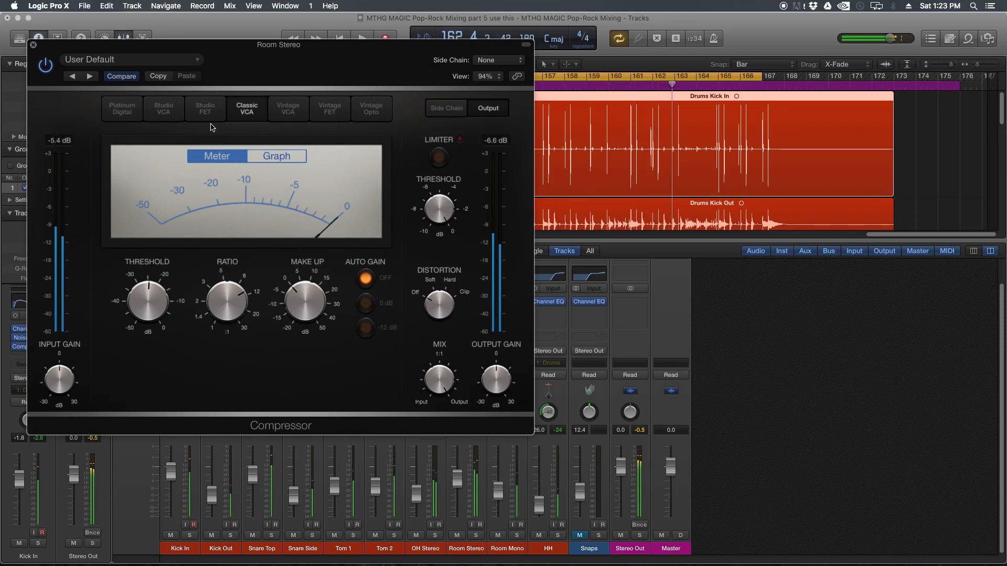
click(175, 116)
click(247, 108)
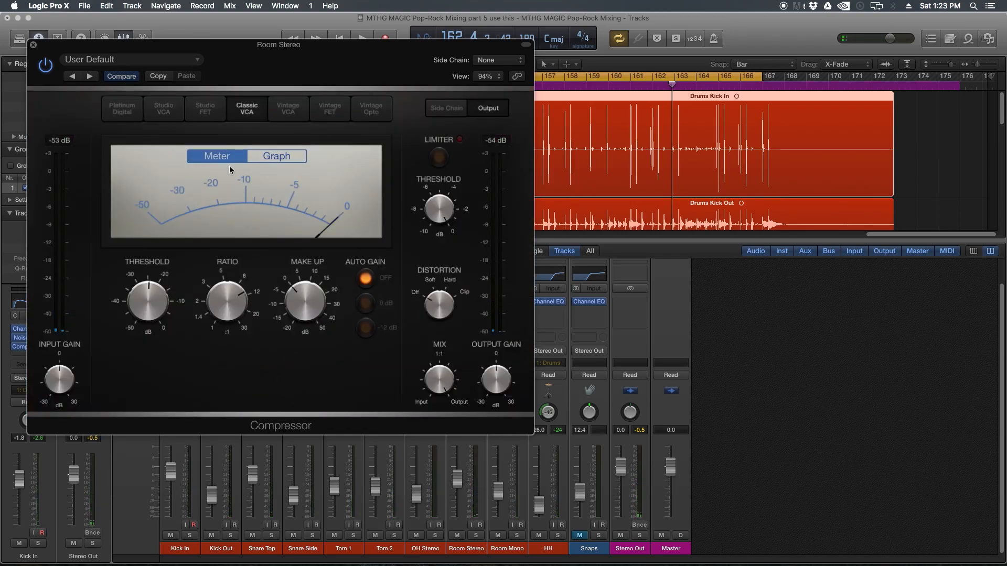
click(32, 46)
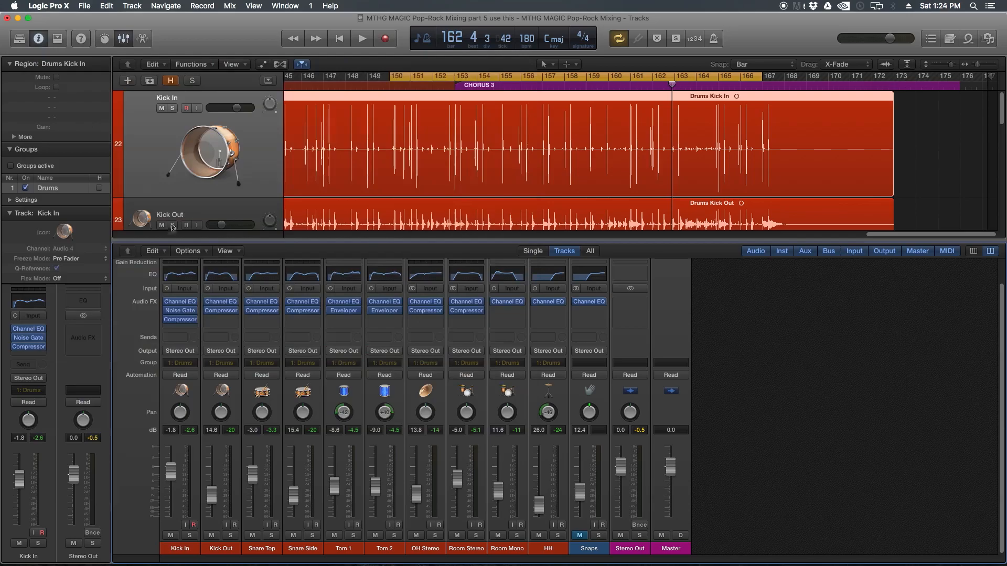
- Lower Room Stereo to -11.8 dB and audition Room Mono soloed with its fader at -3.3 dB
click(516, 535)
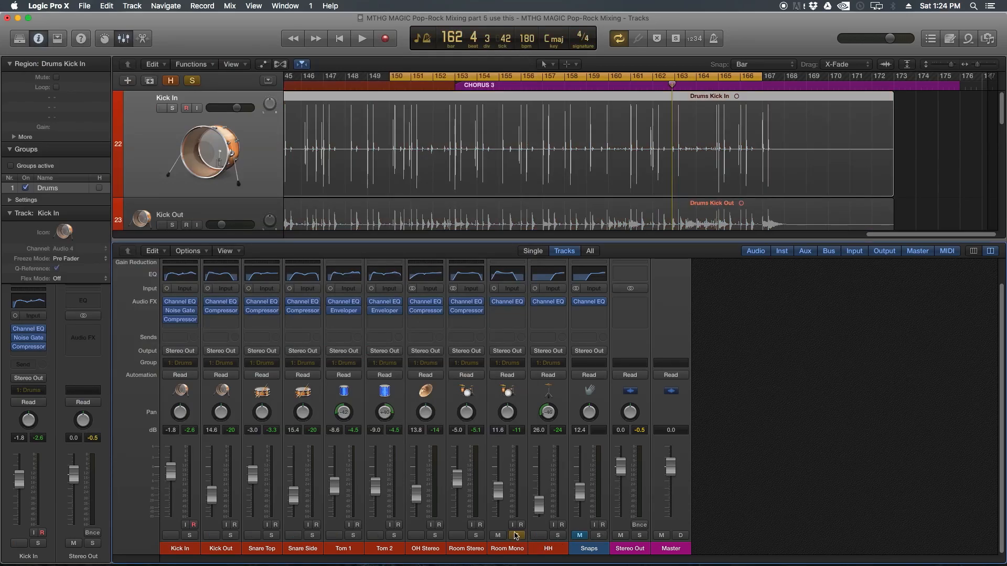
key(space)
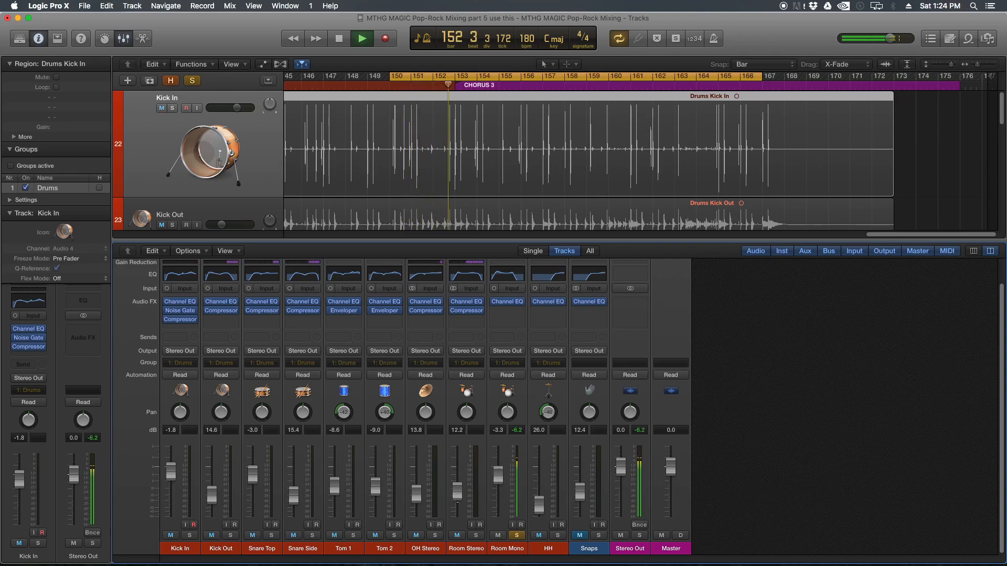
key(space)
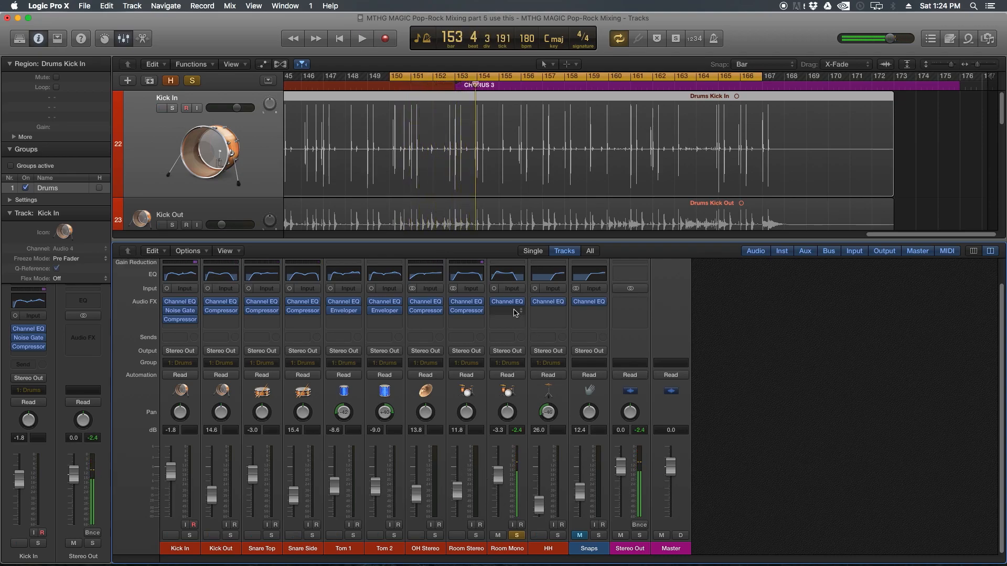
- Insert a mono Compressor after the Channel EQ on Room Mono and choose the Studio FET model
click(514, 313)
mouse_move(528, 349)
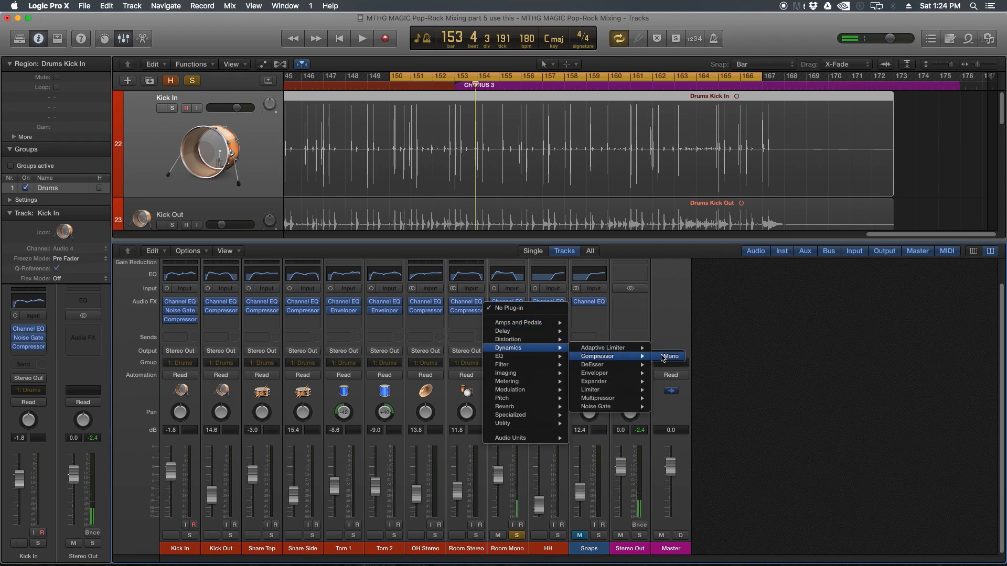
click(664, 357)
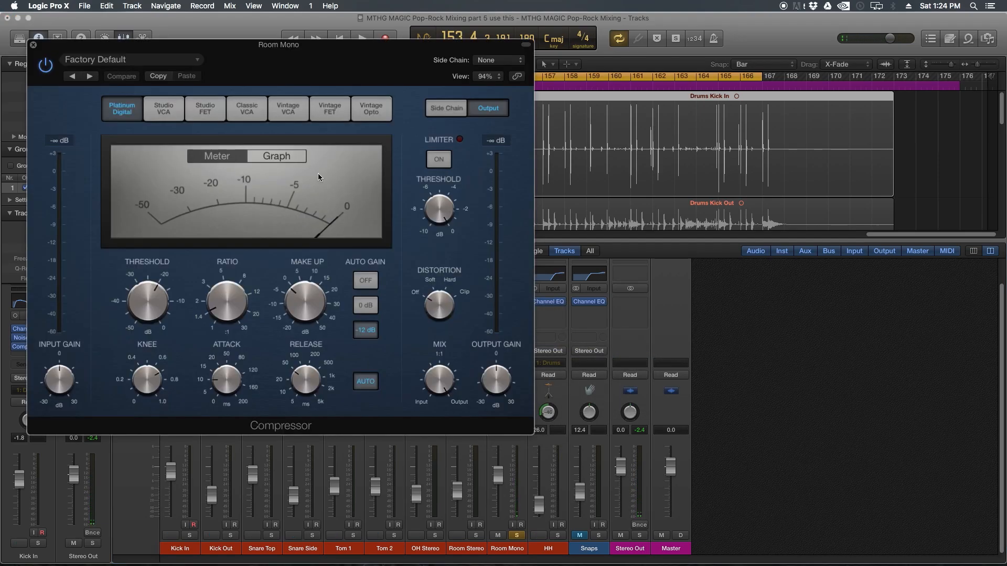
click(207, 111)
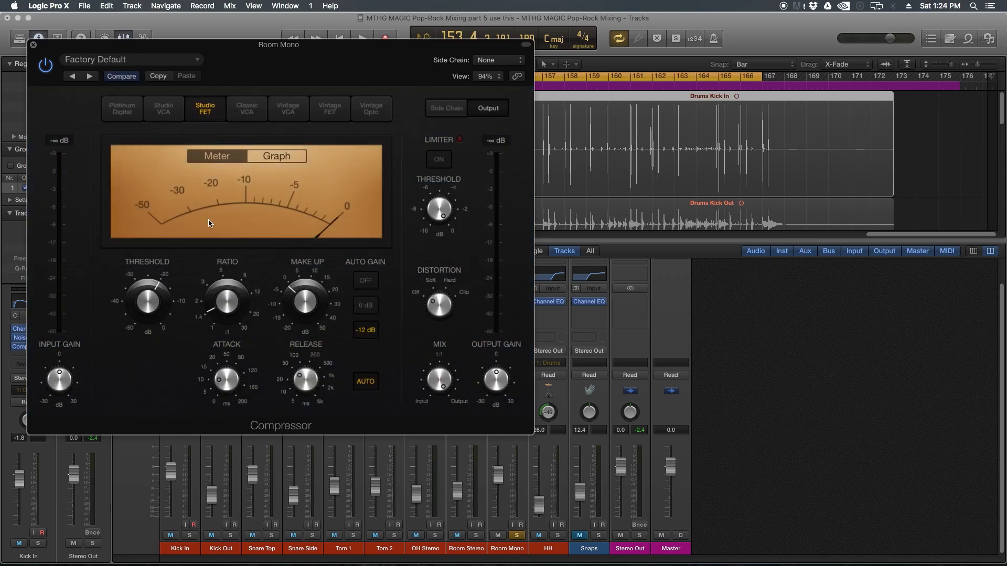
- During playback, set the Room Mono compressor's threshold to -30.0 dB, ratio to 3.1:1 and input gain to -8.0 dB
drag(147, 310, 147, 337)
drag(227, 308, 227, 248)
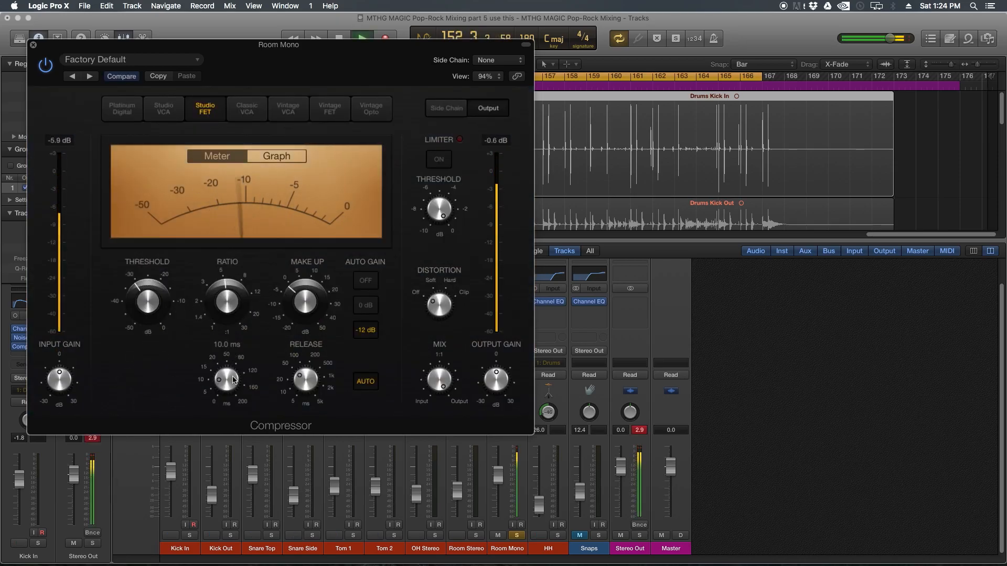
drag(226, 324, 226, 324)
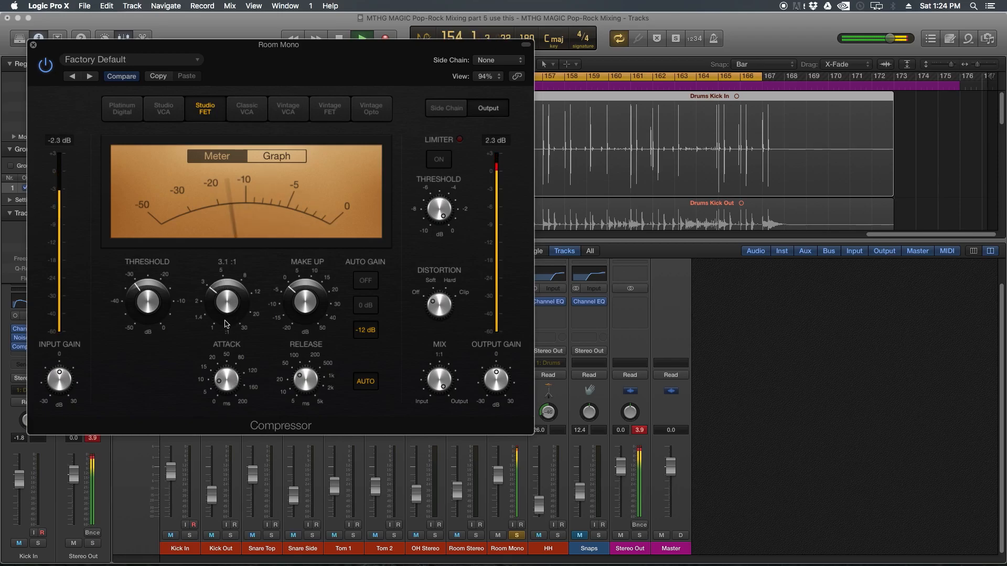
drag(47, 381, 54, 401)
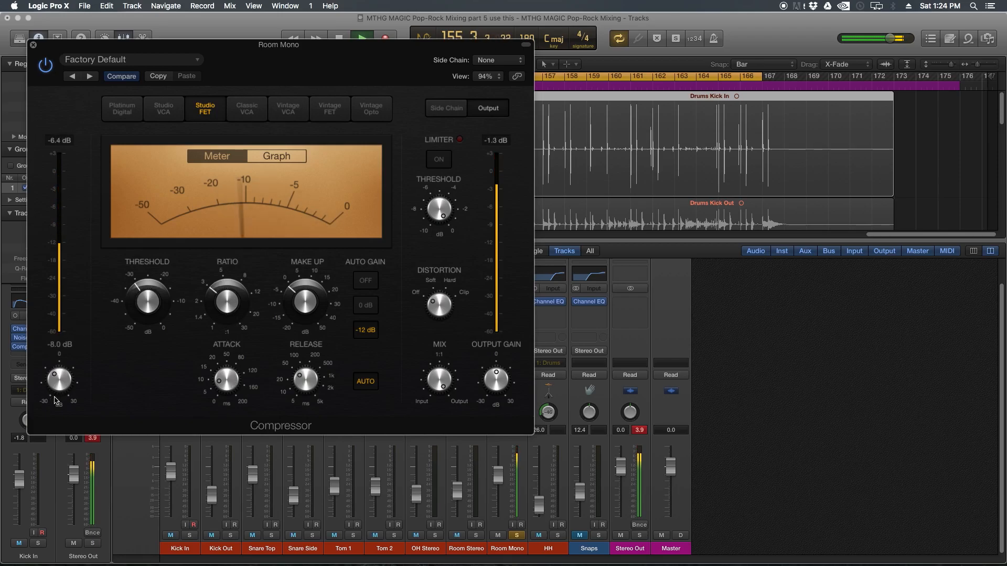
drag(145, 309, 146, 305)
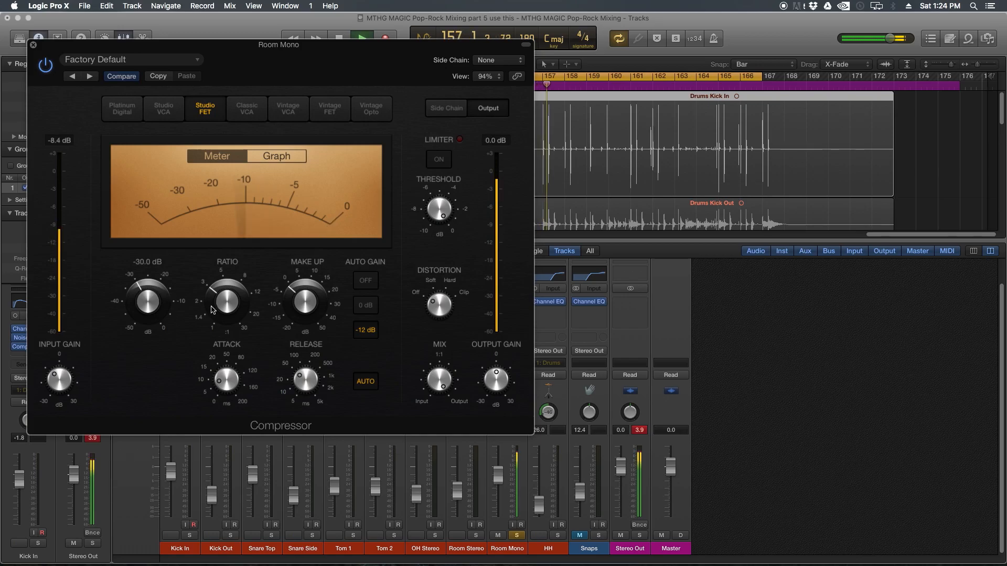
- Turn auto gain off, return input gain to 0.0 dB, set make-up to 5.5 dB, lengthen the attack and close the Room Mono compressor
click(366, 280)
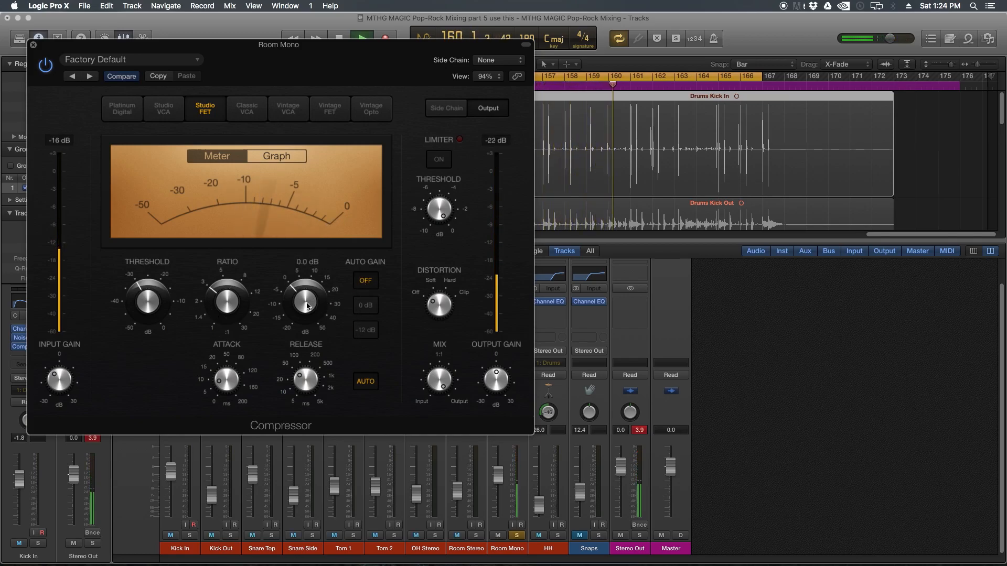
drag(56, 391, 56, 381)
drag(295, 305, 306, 286)
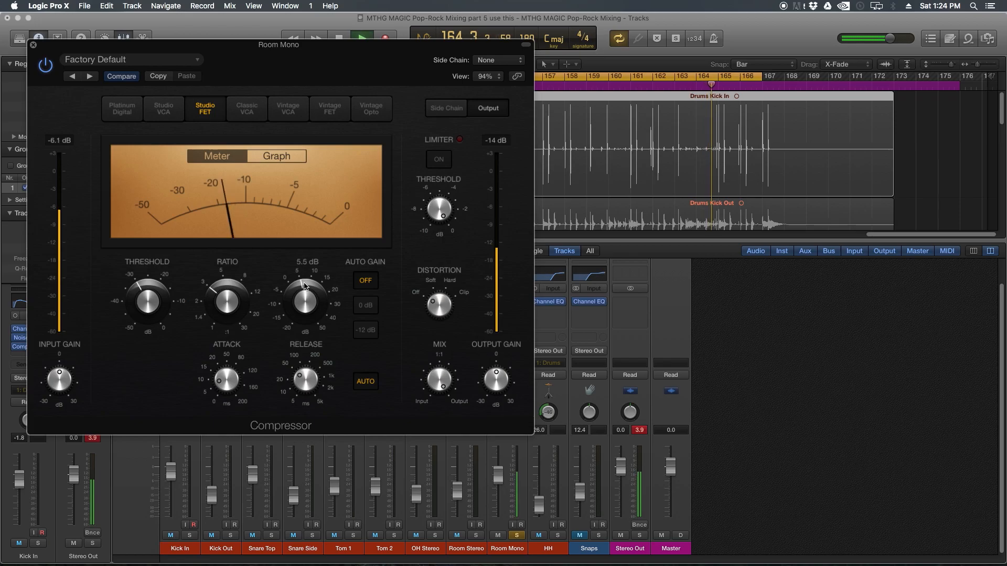
drag(237, 329, 234, 339)
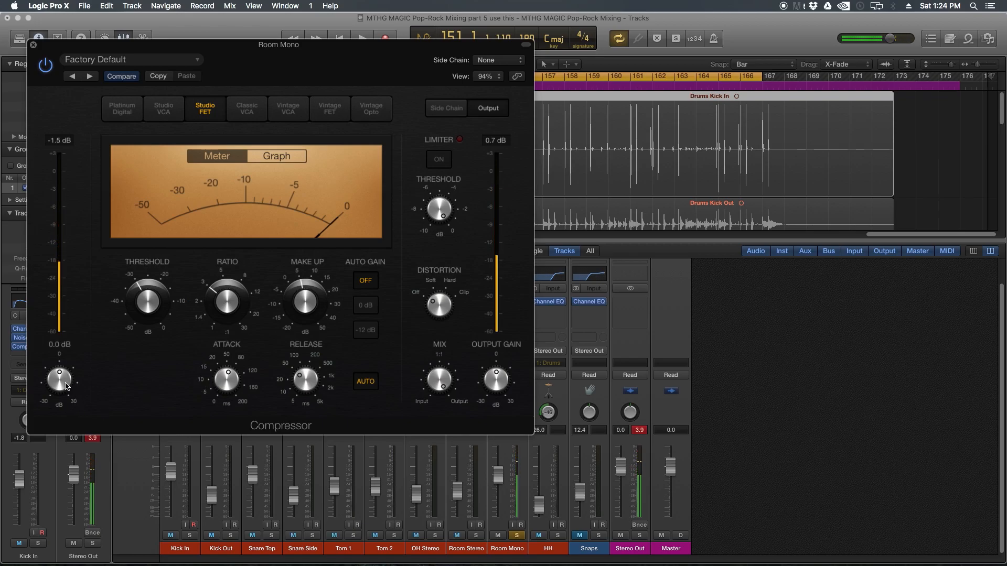
click(32, 46)
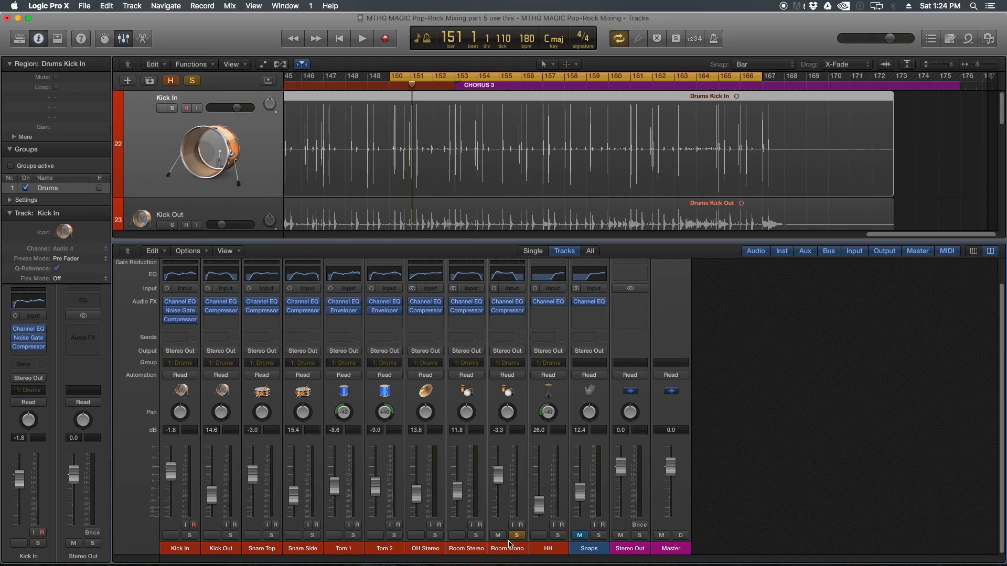
- Unsolo Room Mono and balance it at -12.0 dB with OH Stereo at -11.4 dB and Room Stereo at -8.0 dB during playback
click(518, 535)
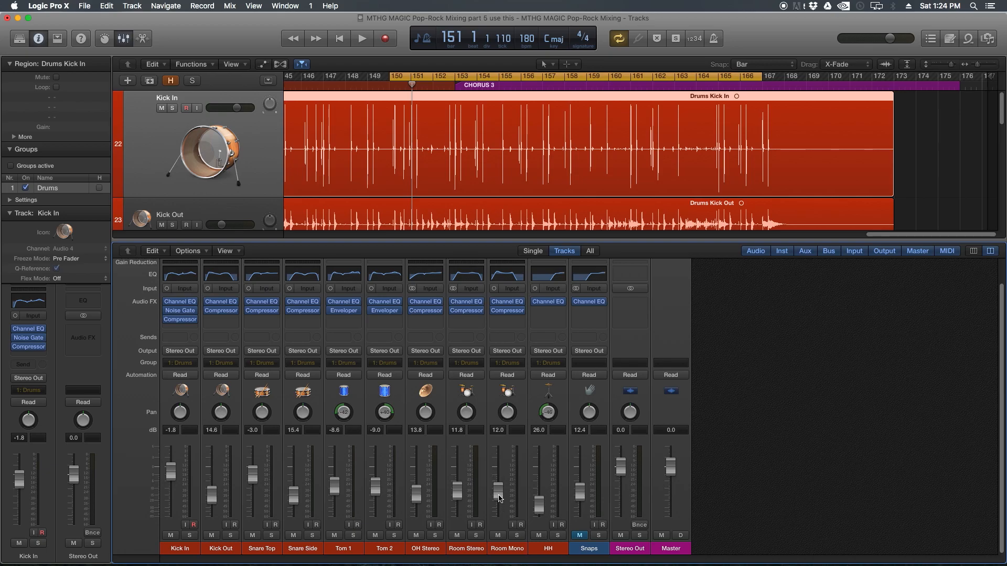
key(space)
drag(498, 498, 500, 499)
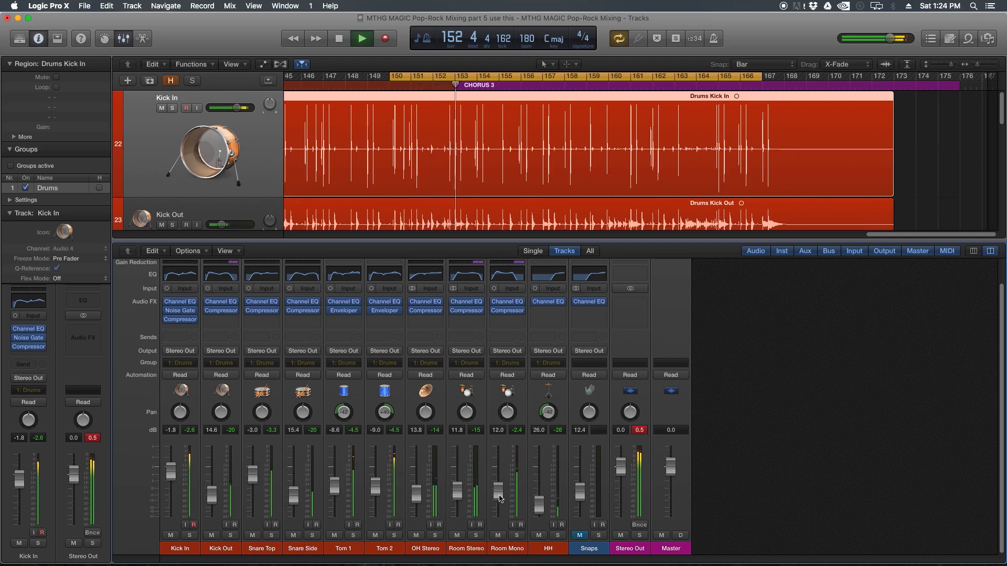
drag(416, 494, 457, 484)
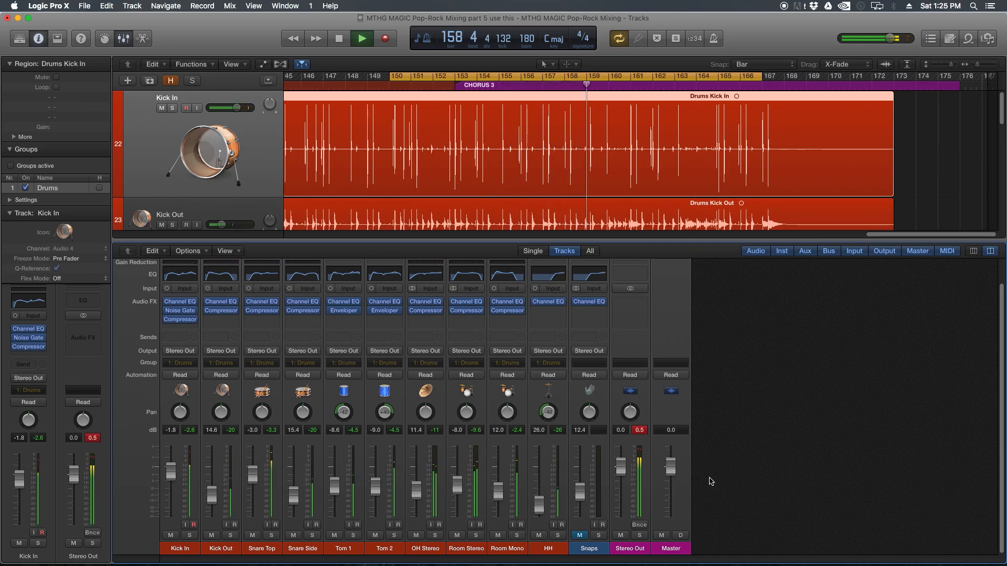
- Clear the Stereo Out clip indicator, lower all drum faders by 1.5 dB, set Snare Top to -3.3 dB and stop playback
click(639, 431)
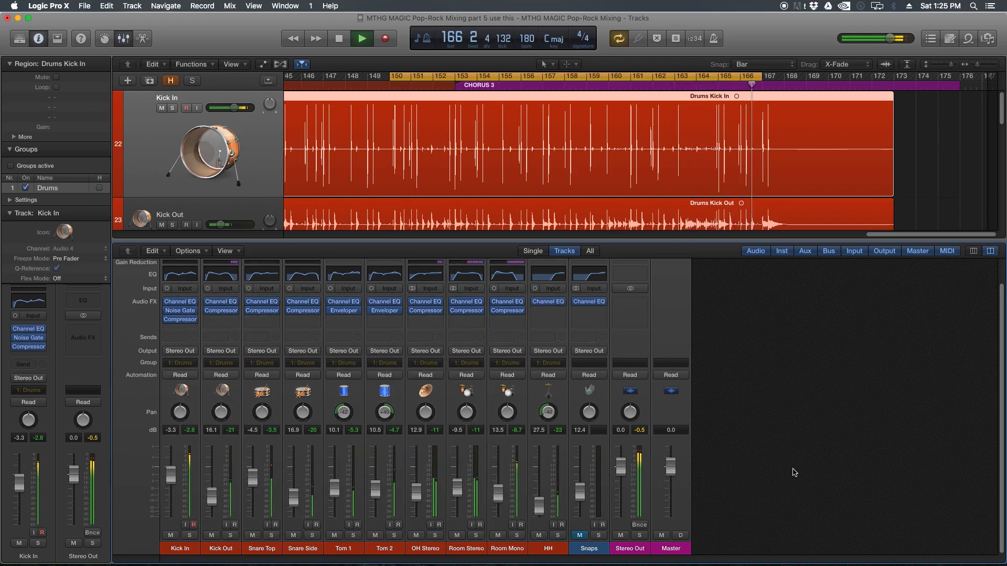
click(253, 479)
drag(252, 477, 252, 474)
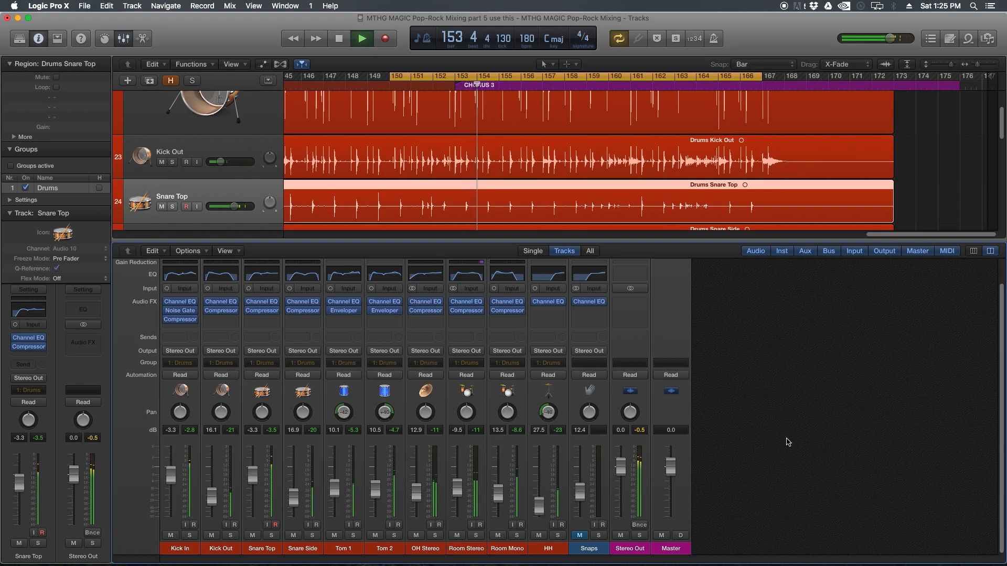
key(space)
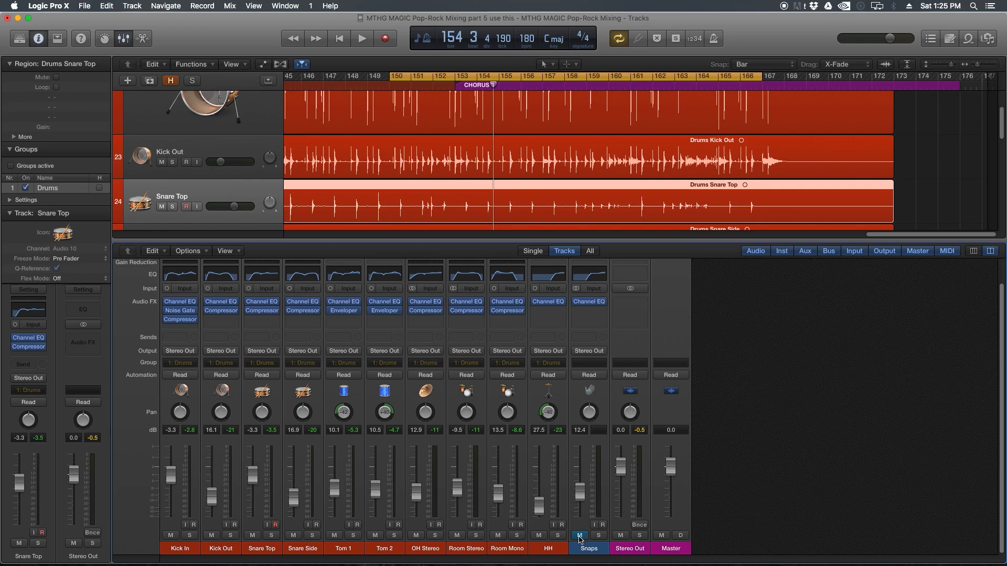
- Unmute Snaps, bypass all plug-ins on Kick In through Snaps to audition the unprocessed drums, and re-enable the plug-ins
click(183, 548)
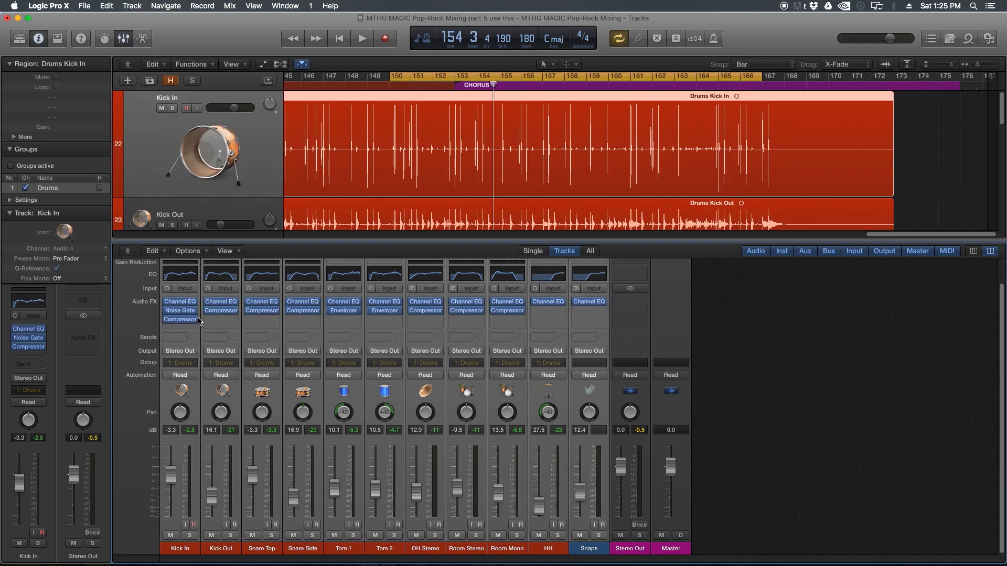
click(166, 301)
drag(166, 301, 166, 320)
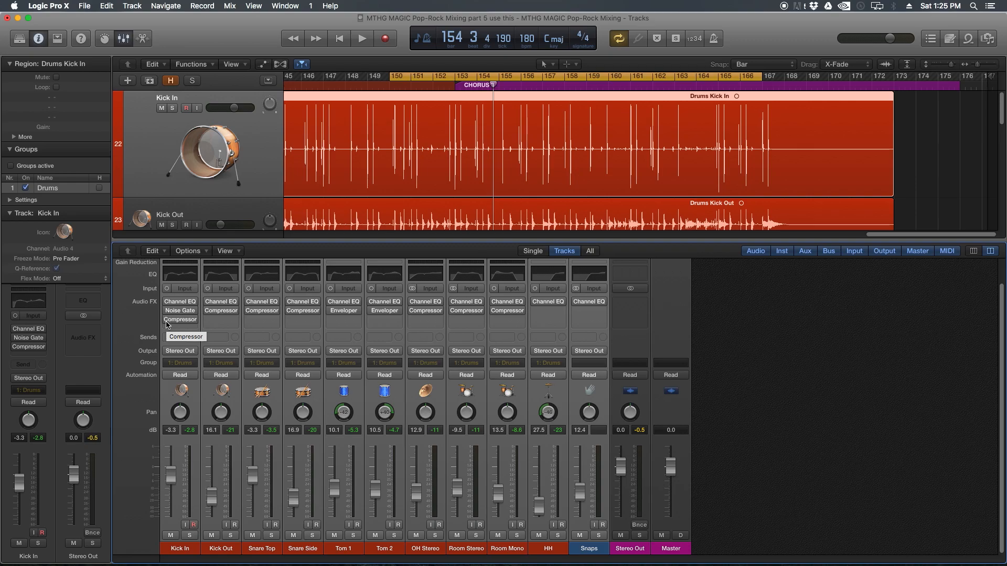
key(space)
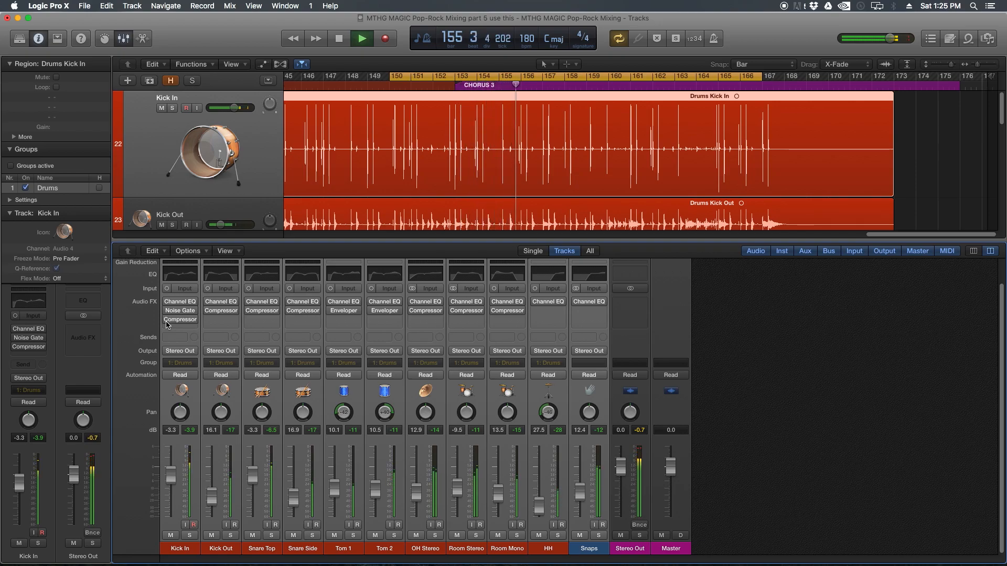
key(space)
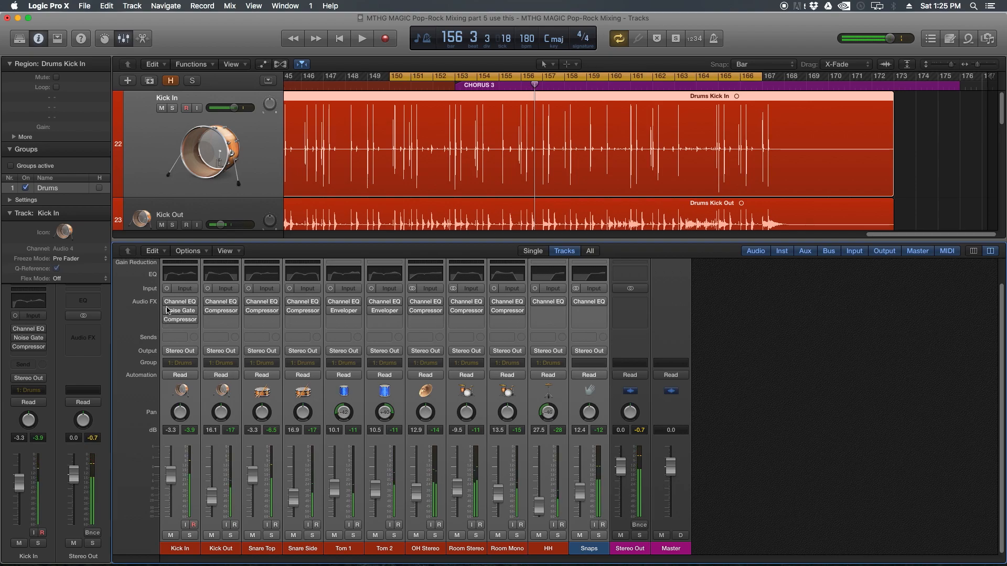
click(168, 303)
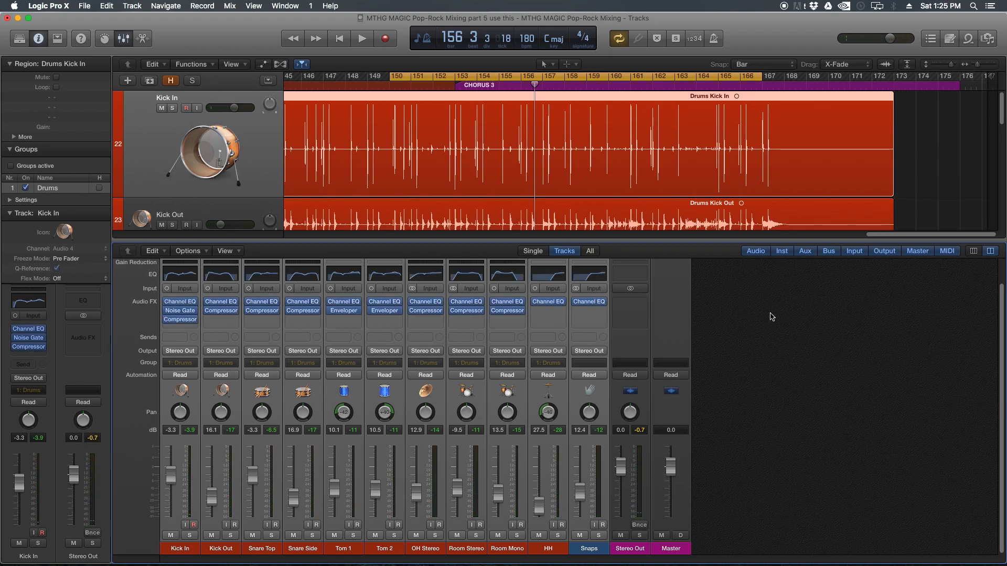
- During playback, raise Kick In to -3.0 dB, Tom 1 to -7.6 dB and Tom 2 to -9.0 dB, and stop playback
key(space)
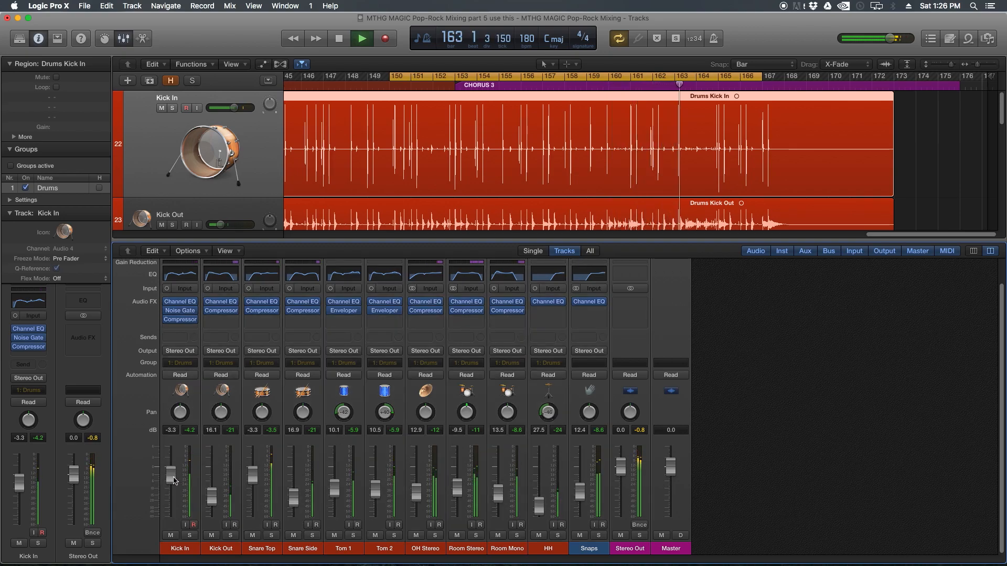
drag(174, 480, 174, 480)
drag(336, 491, 367, 487)
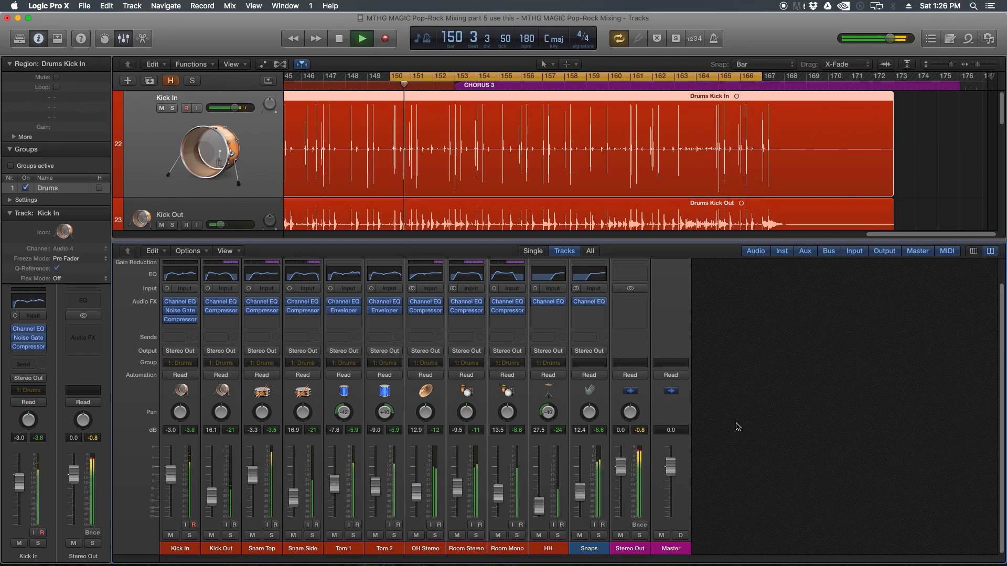
key(space)
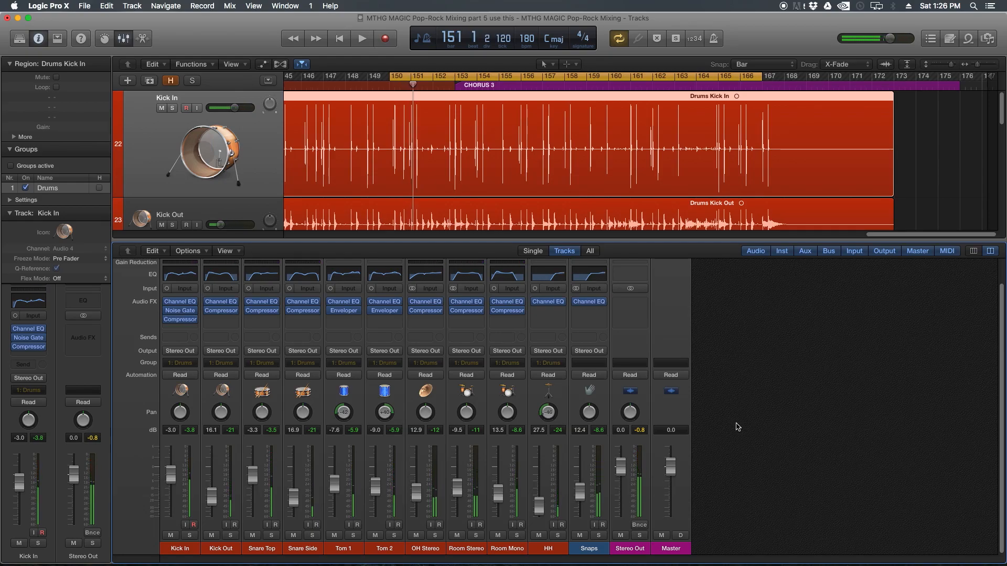